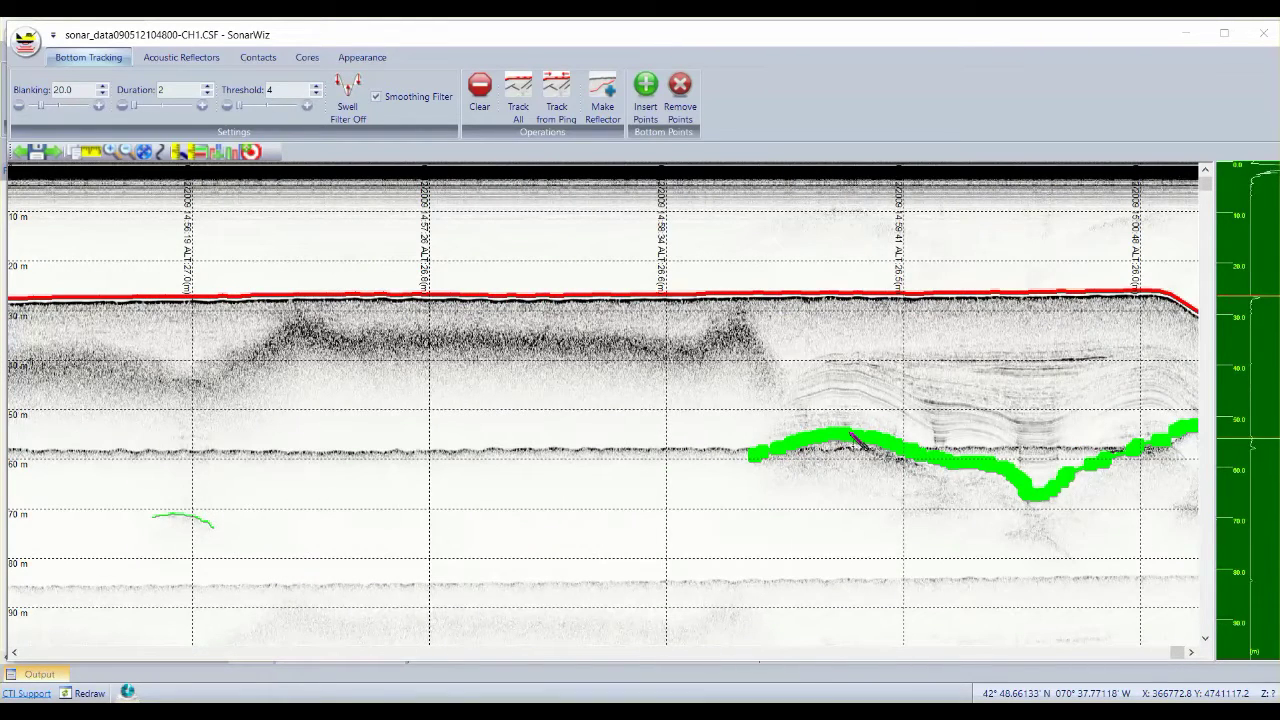
- Review the RF0 reflector's settings in the Edit Reflector dialog and accept them
left_click(181, 58)
left_click(280, 86)
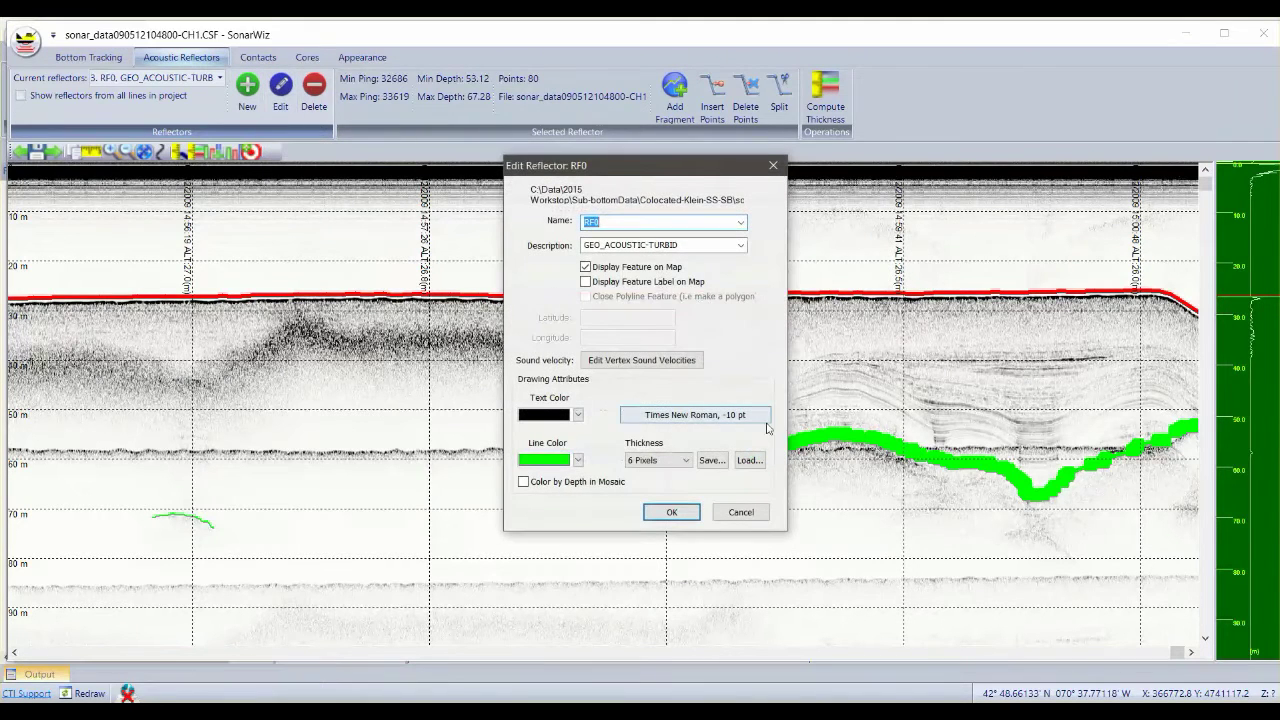
left_click_drag(656, 175, 441, 172)
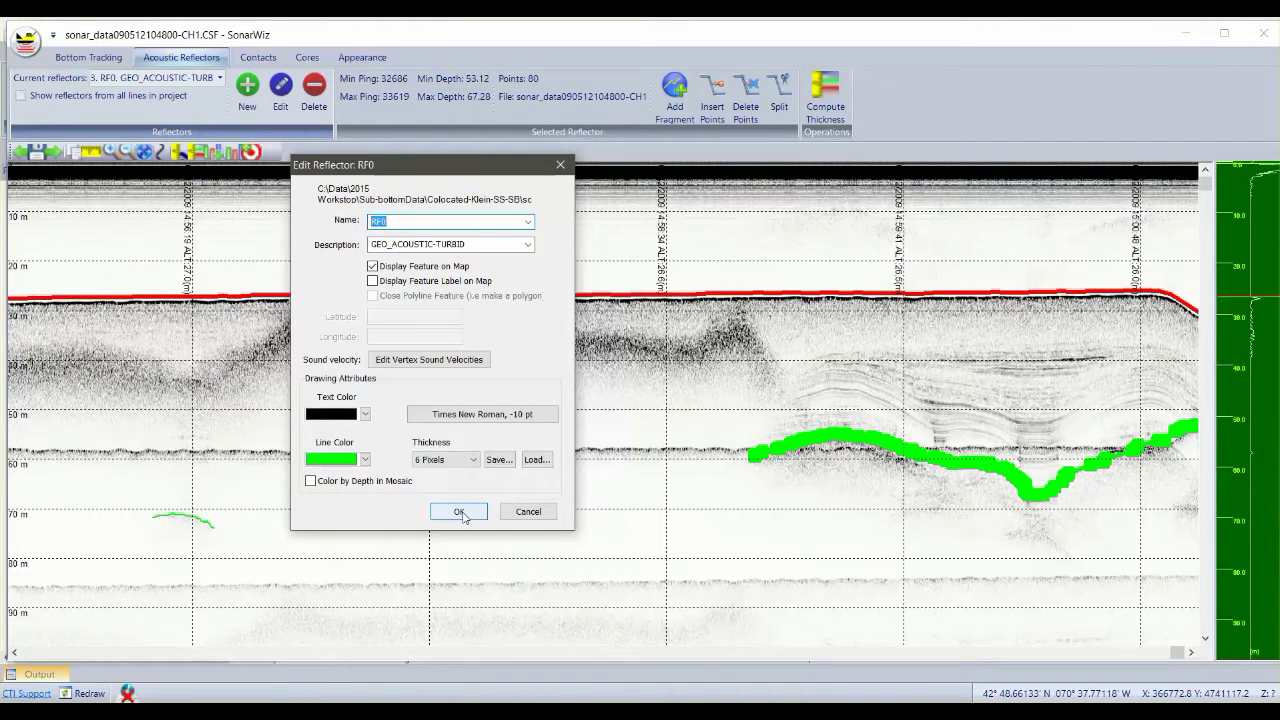
left_click(459, 512)
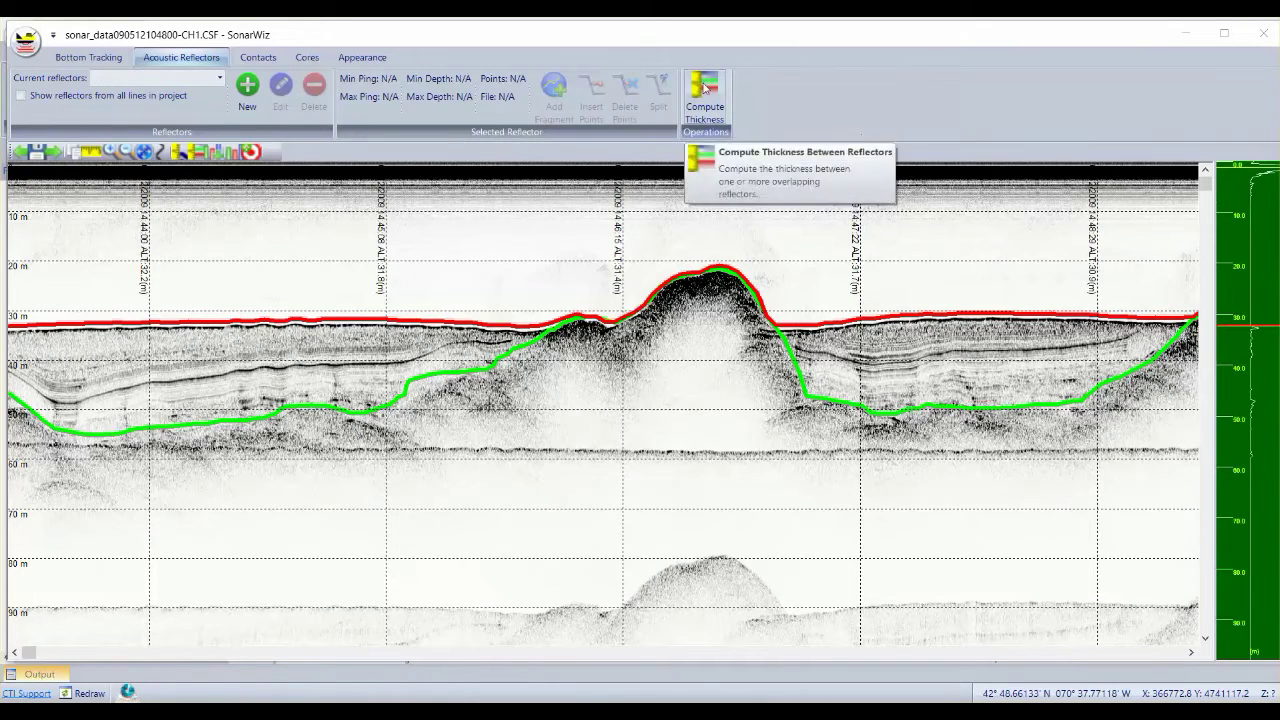
- Compute reflector thickness with the digitized seafloor as the top reflector
left_click(705, 100)
left_click_drag(574, 247, 185, 244)
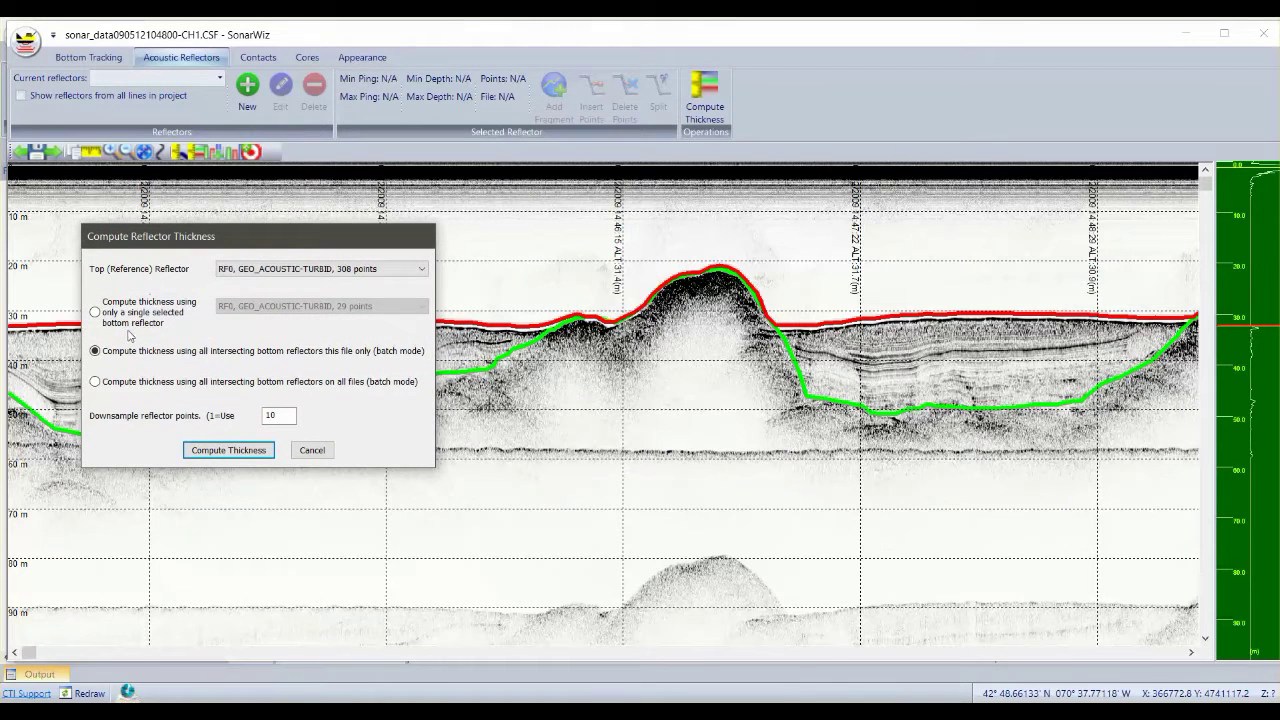
left_click(331, 270)
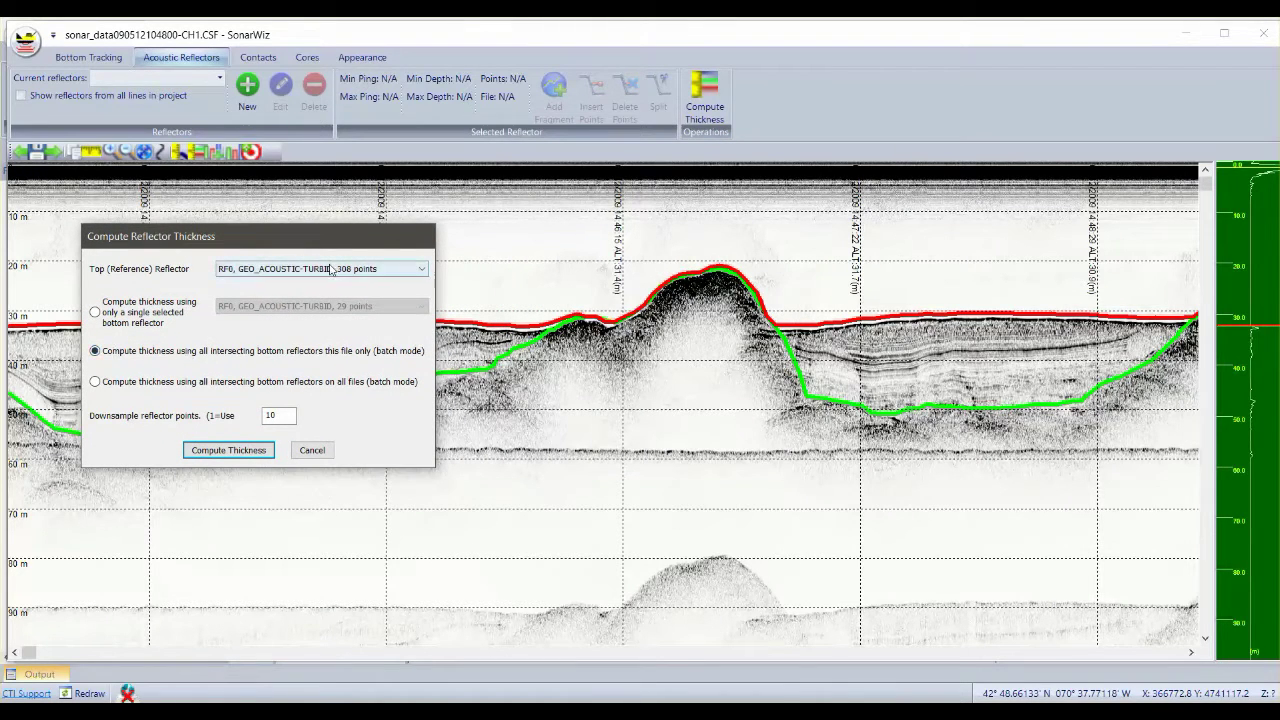
left_click(323, 315)
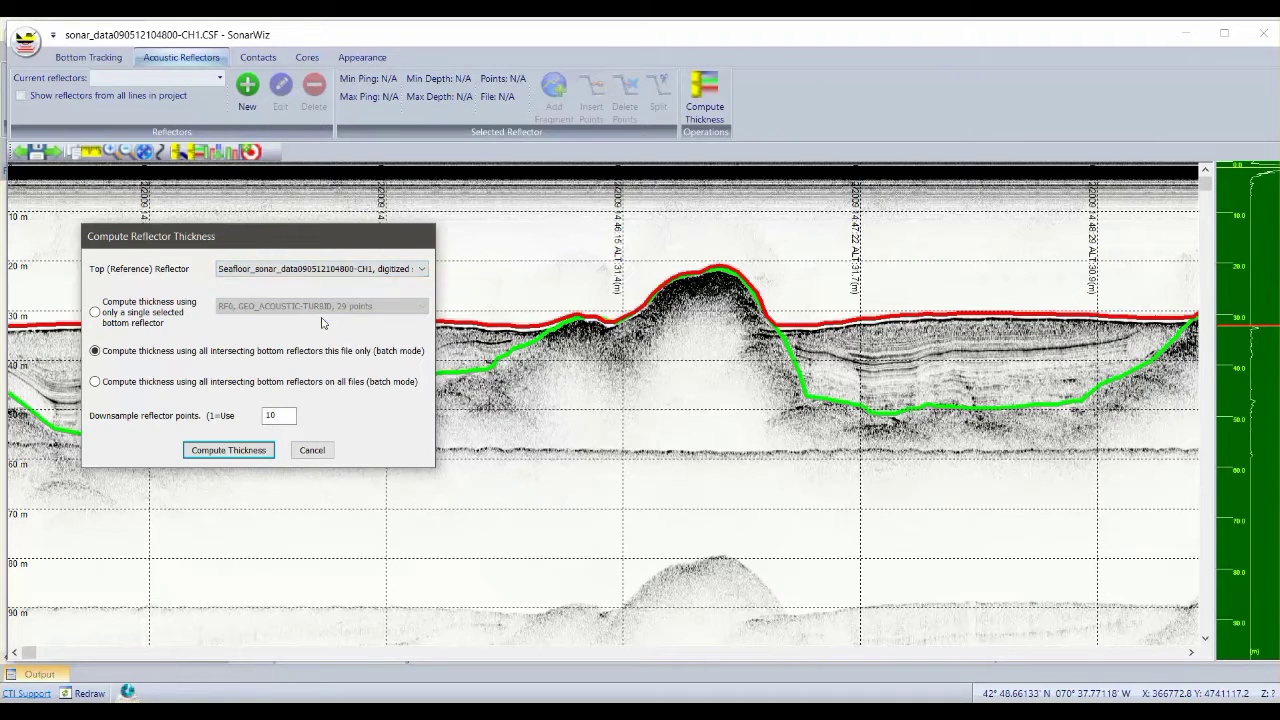
key("Return")
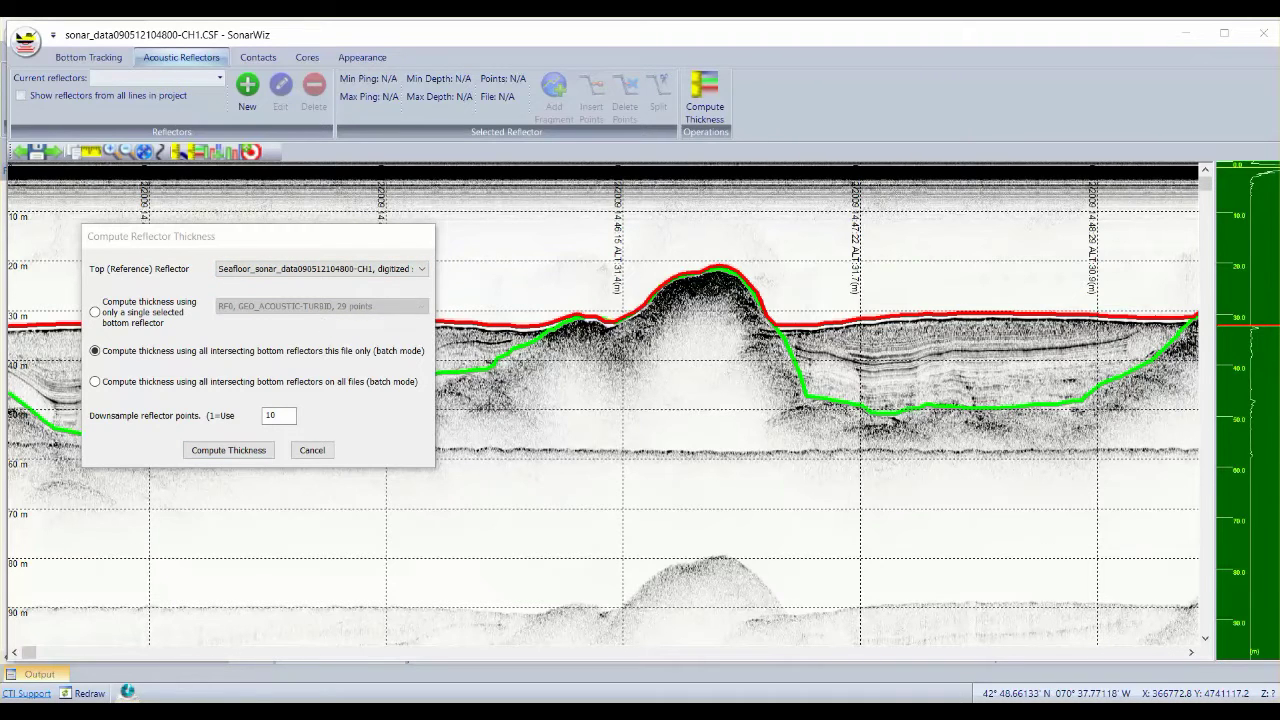
left_click(228, 451)
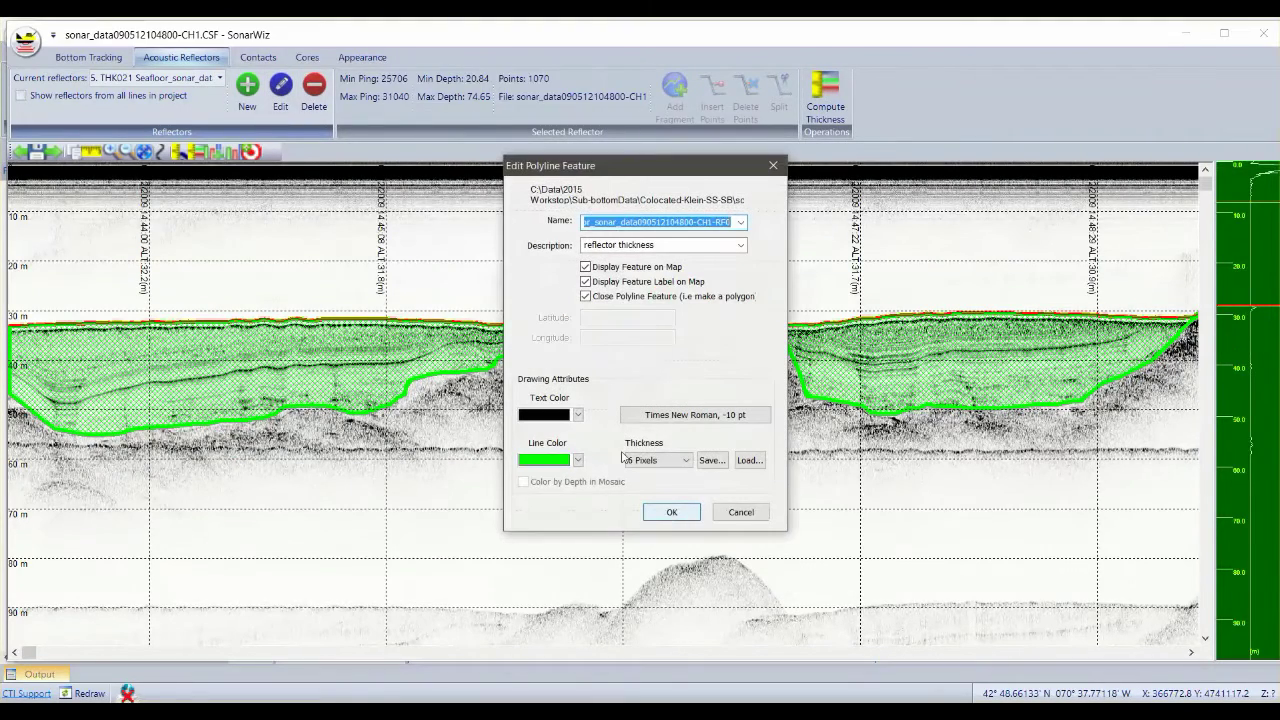
- Set the thickness polygon's line colour to red and confirm
left_click(578, 460)
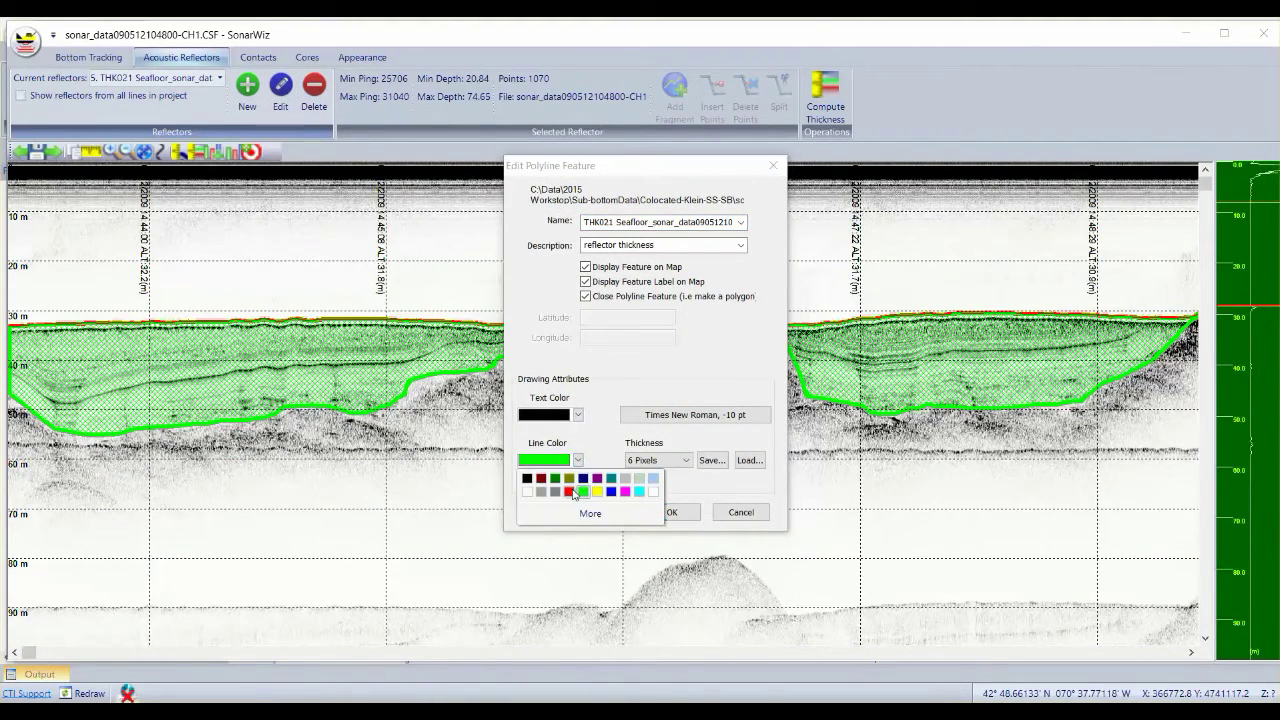
left_click(569, 491)
left_click(668, 512)
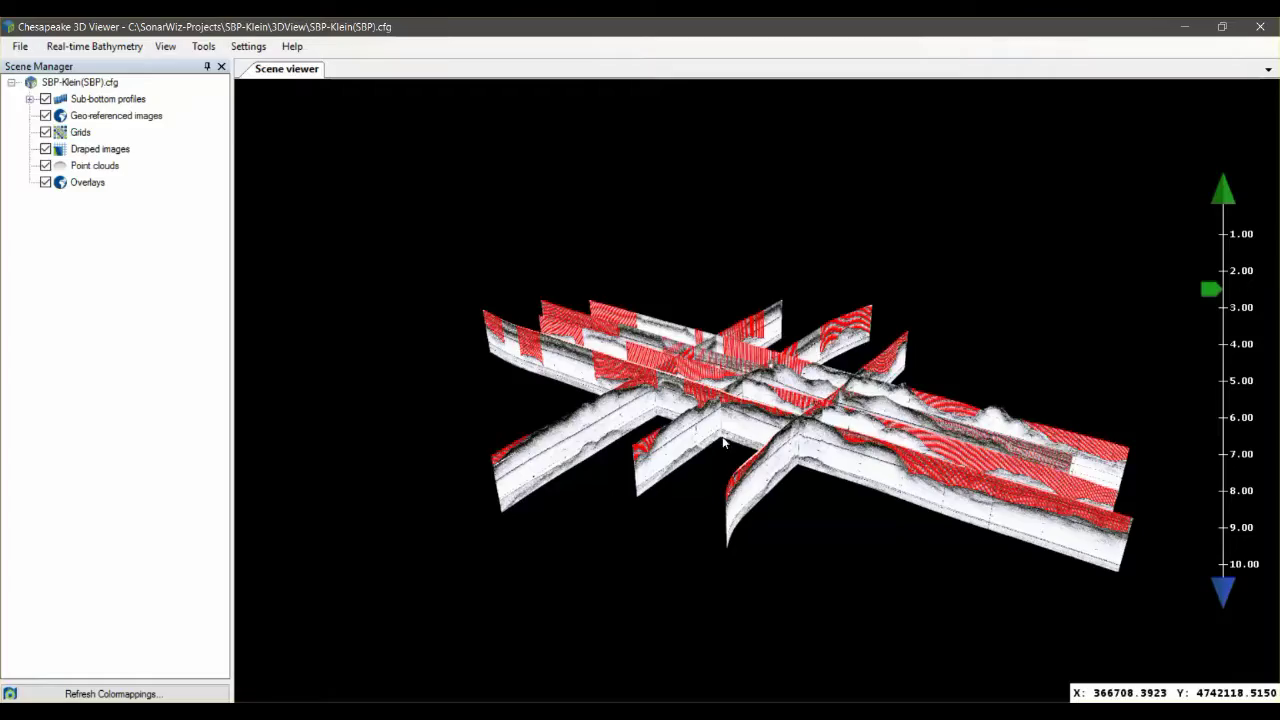
- Orbit, zoom and tilt the 3D scene to inspect the red thickness fills on the profiles
left_click_drag(724, 442, 787, 420)
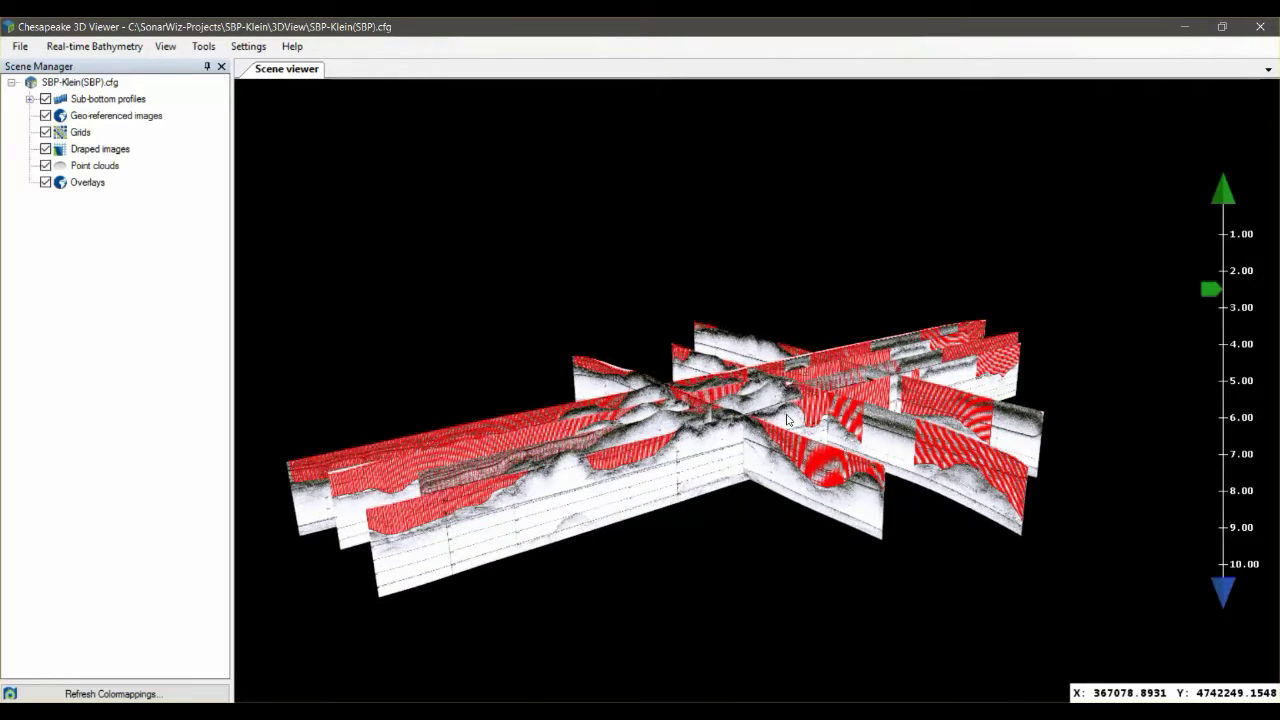
scroll(787, 420, "up", 2)
scroll(787, 420, "up", 1)
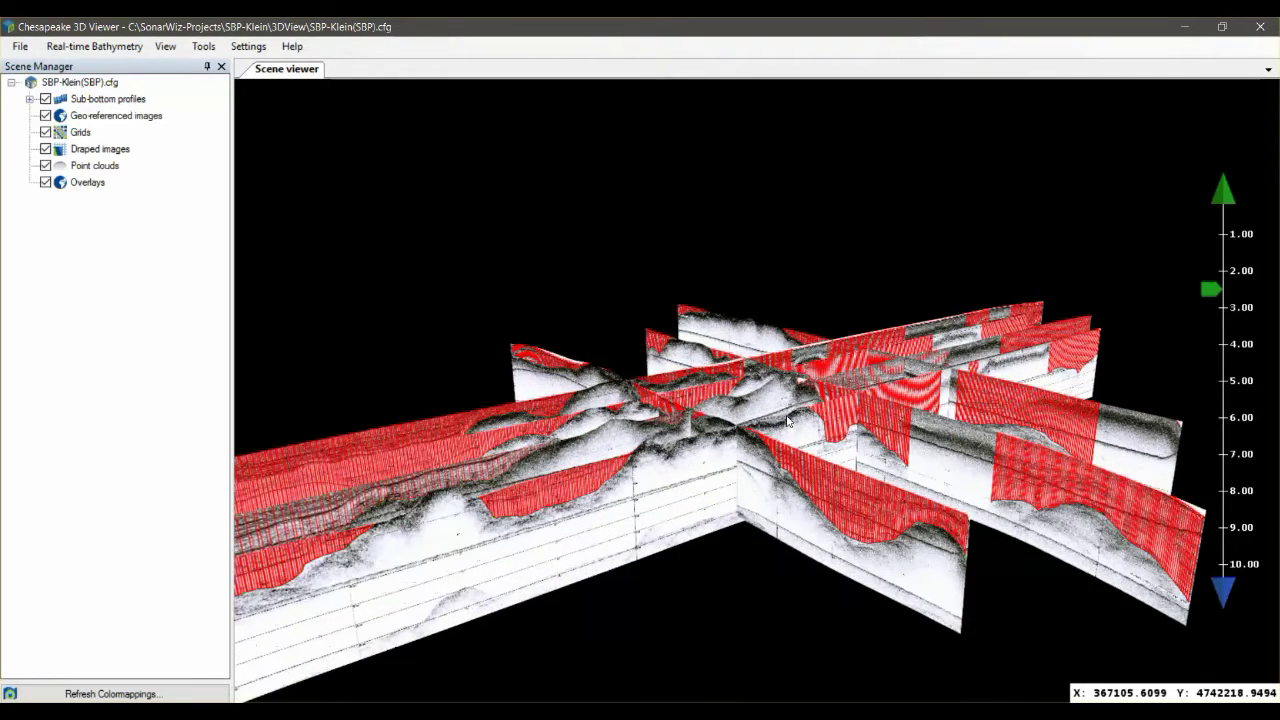
scroll(788, 420, "up", 1)
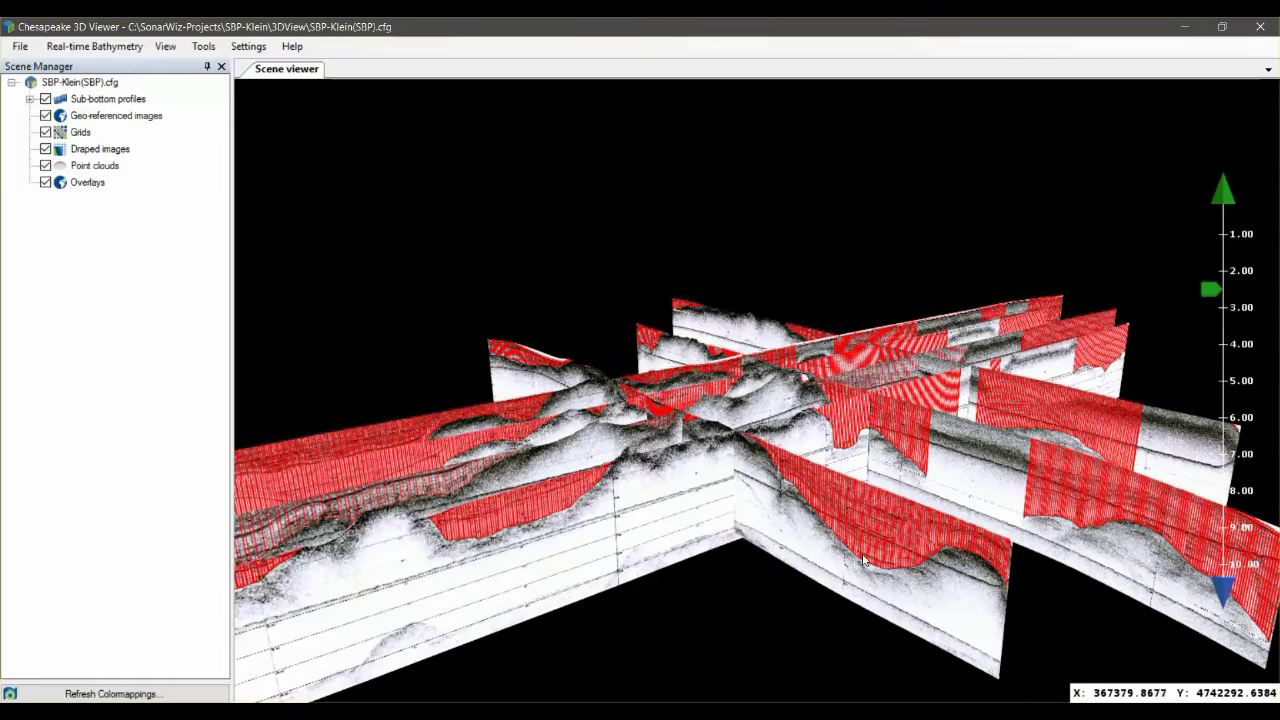
scroll(806, 548, "up", 1)
left_click_drag(806, 548, 631, 557)
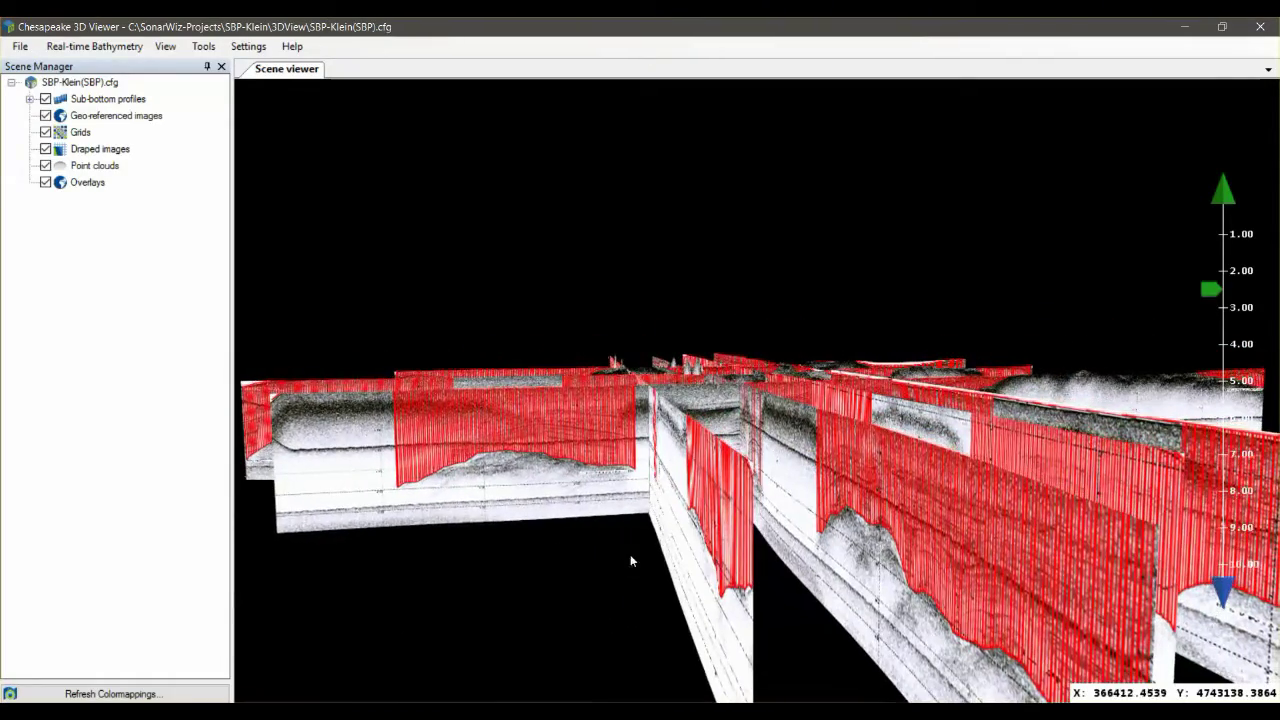
left_click_drag(797, 563, 743, 589)
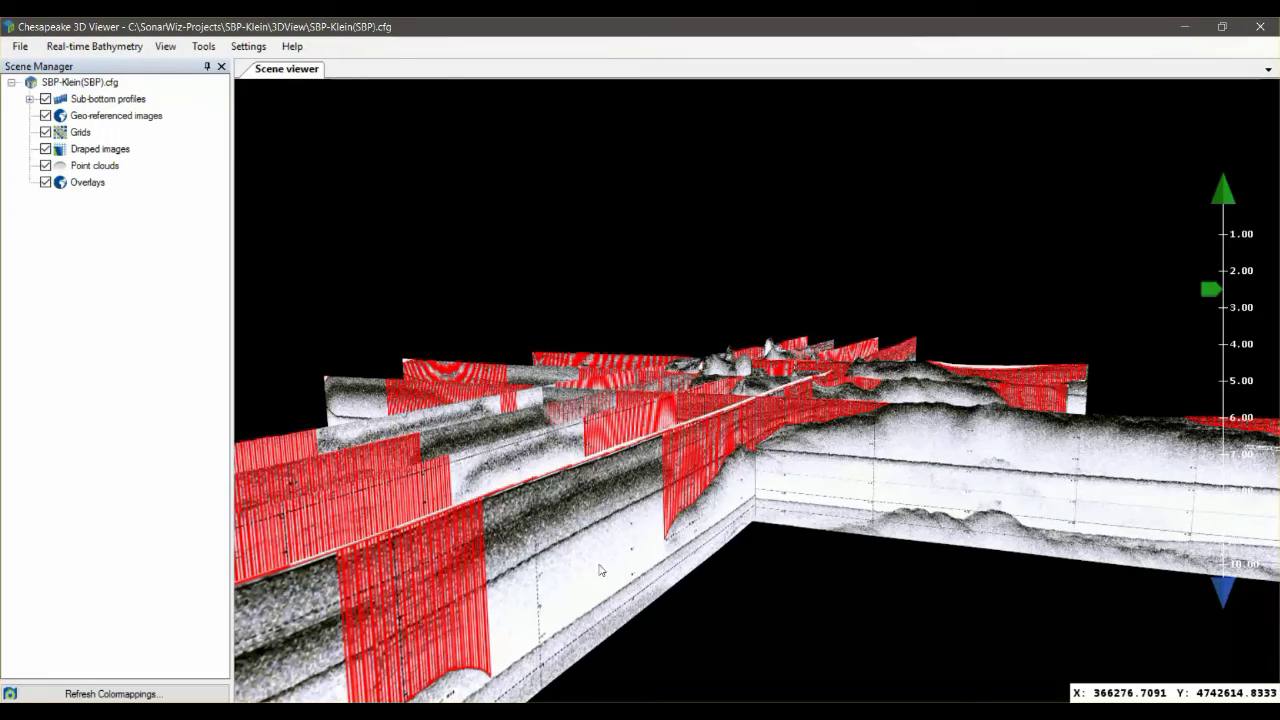
left_click_drag(560, 640, 670, 618)
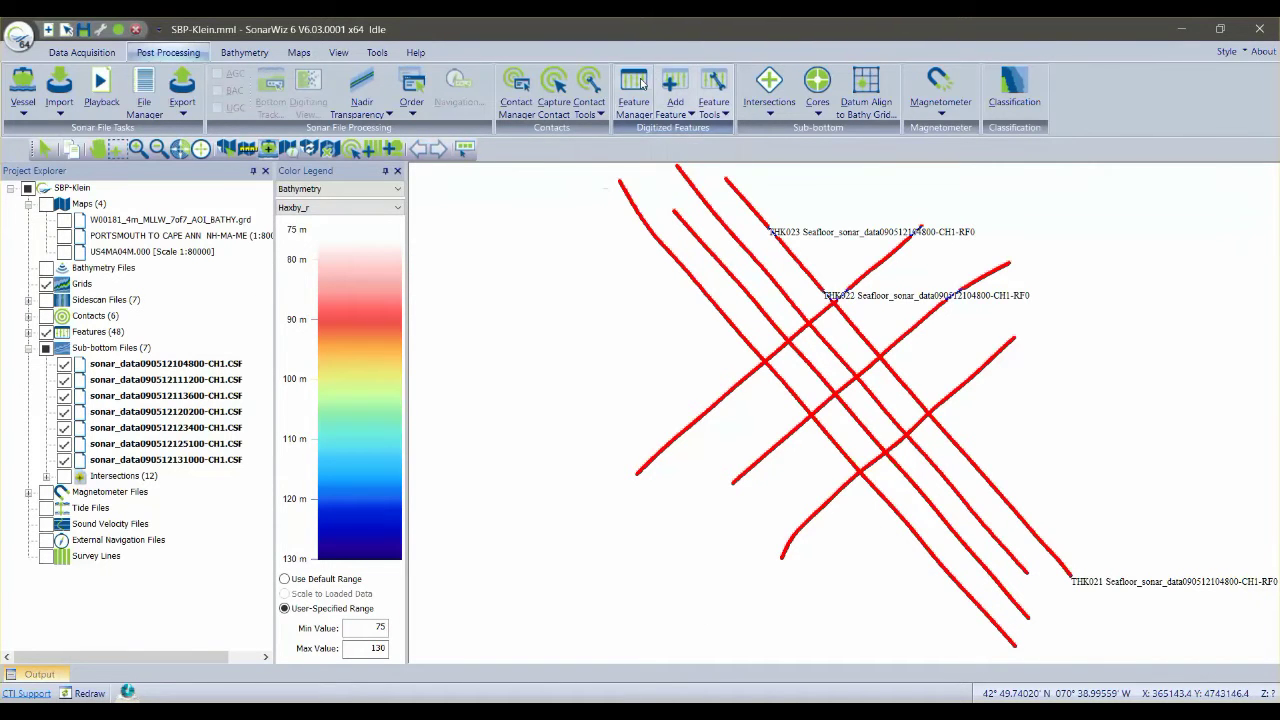
- In Feature Manager, sort features by name and set up export by feature name as 3D Feature Surface
left_click(634, 84)
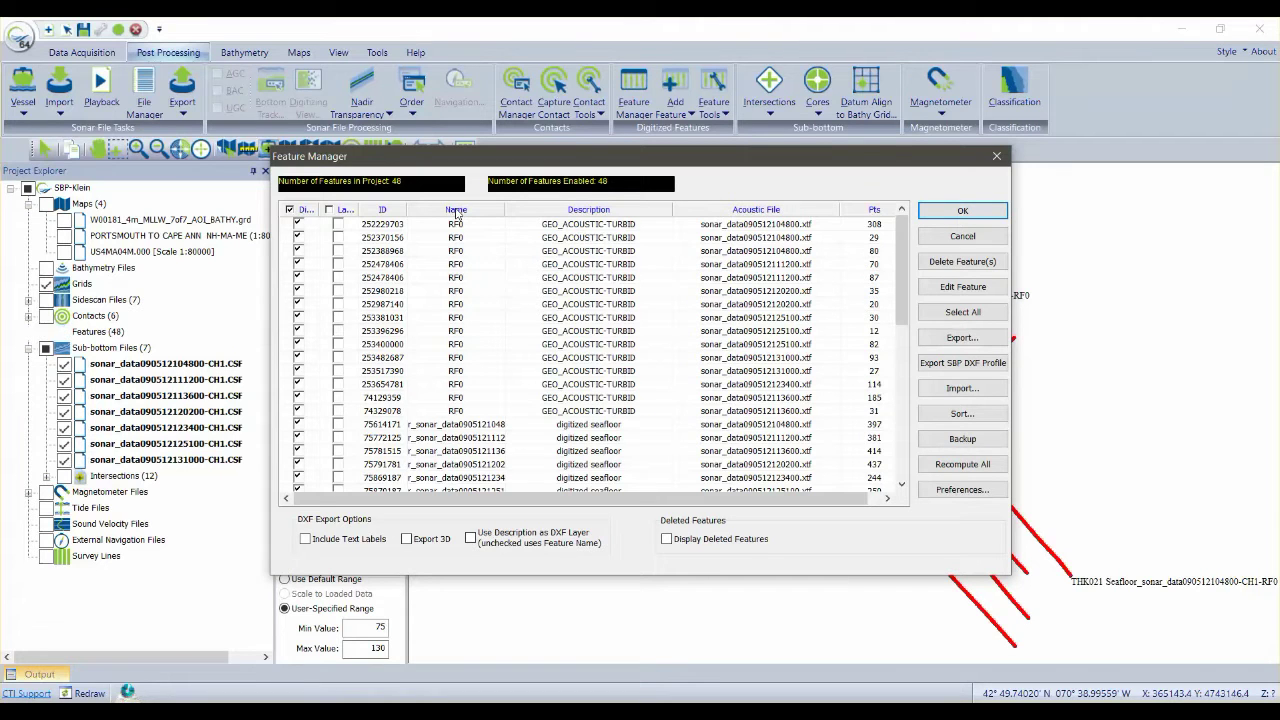
left_click(457, 210)
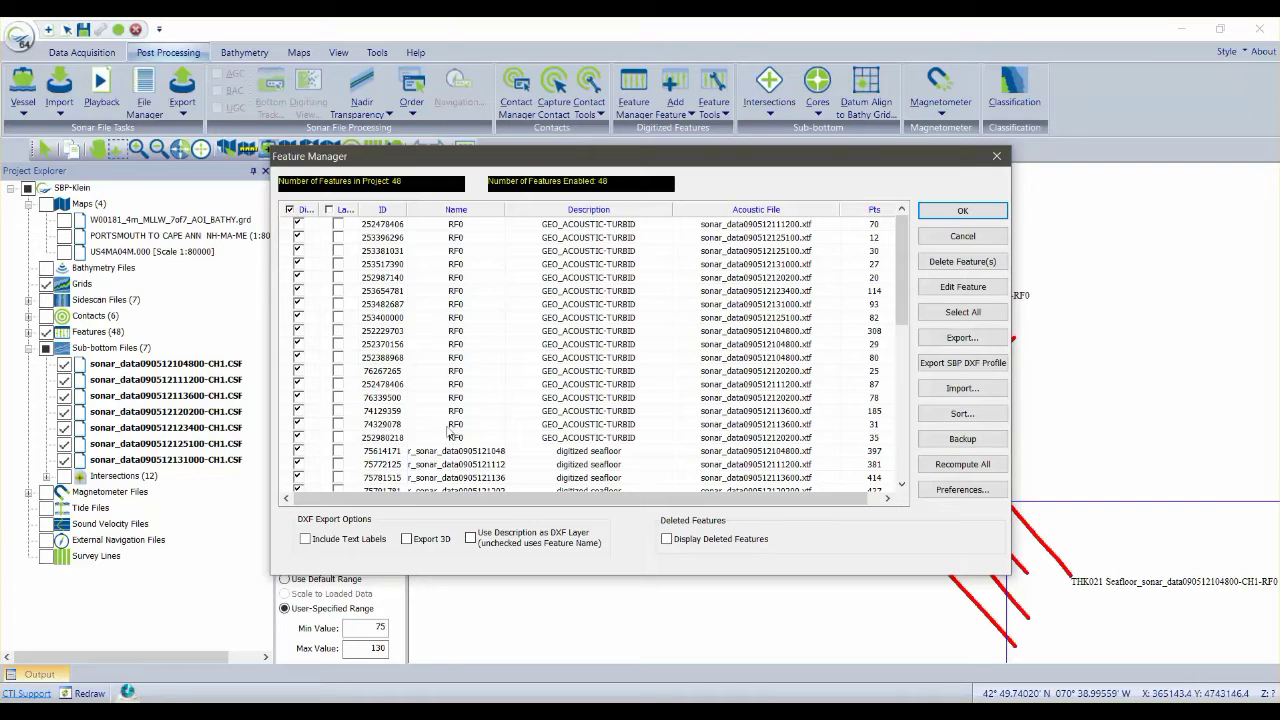
left_click(941, 340)
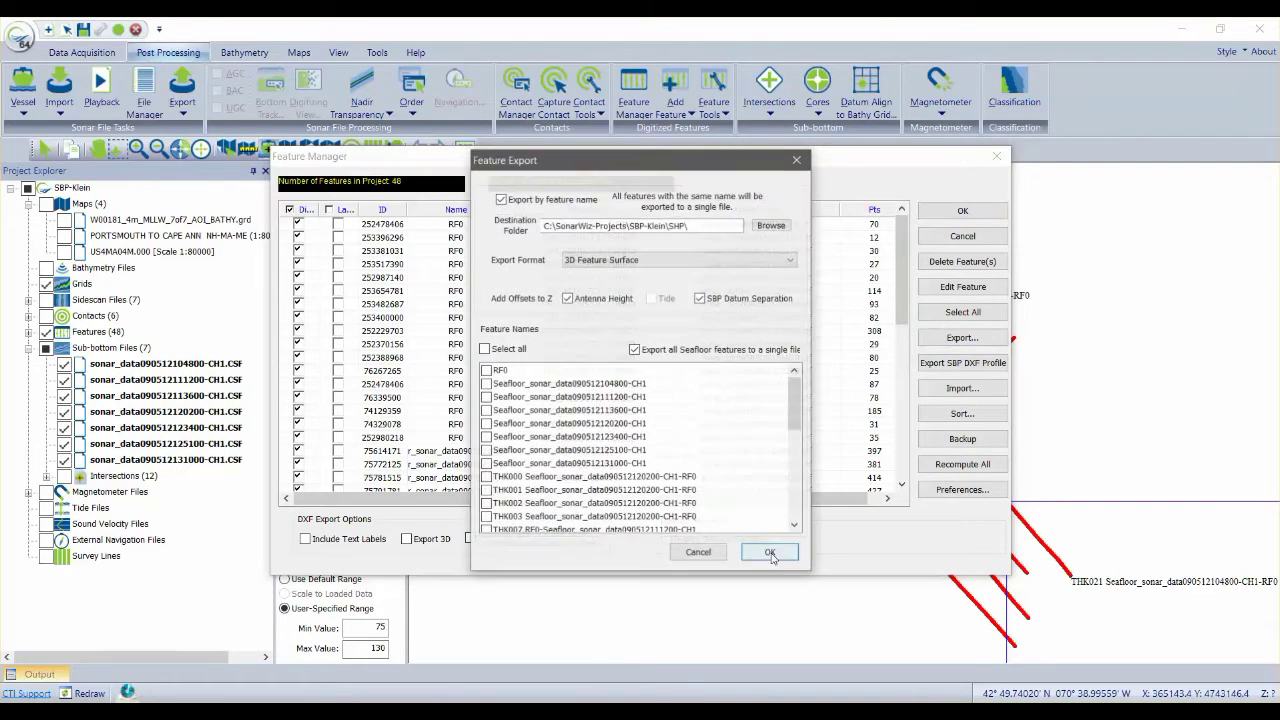
left_click(500, 199)
left_click(500, 199)
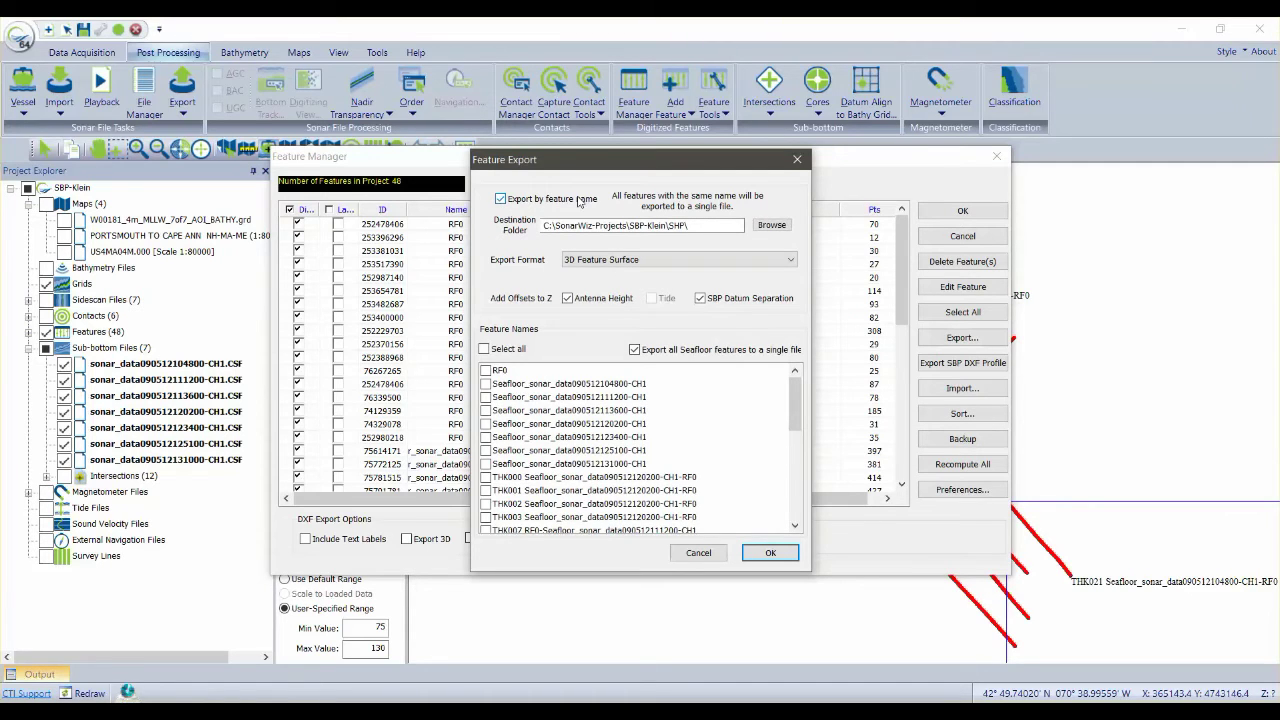
left_click(612, 259)
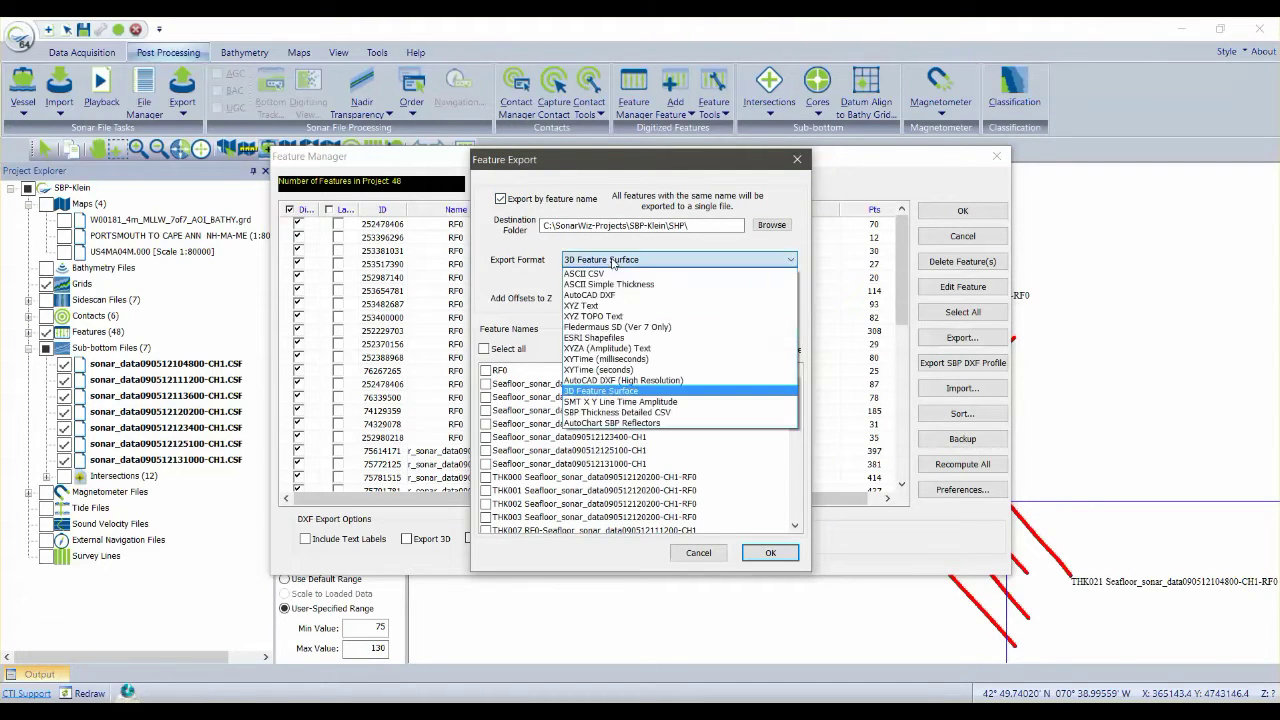
left_click(597, 391)
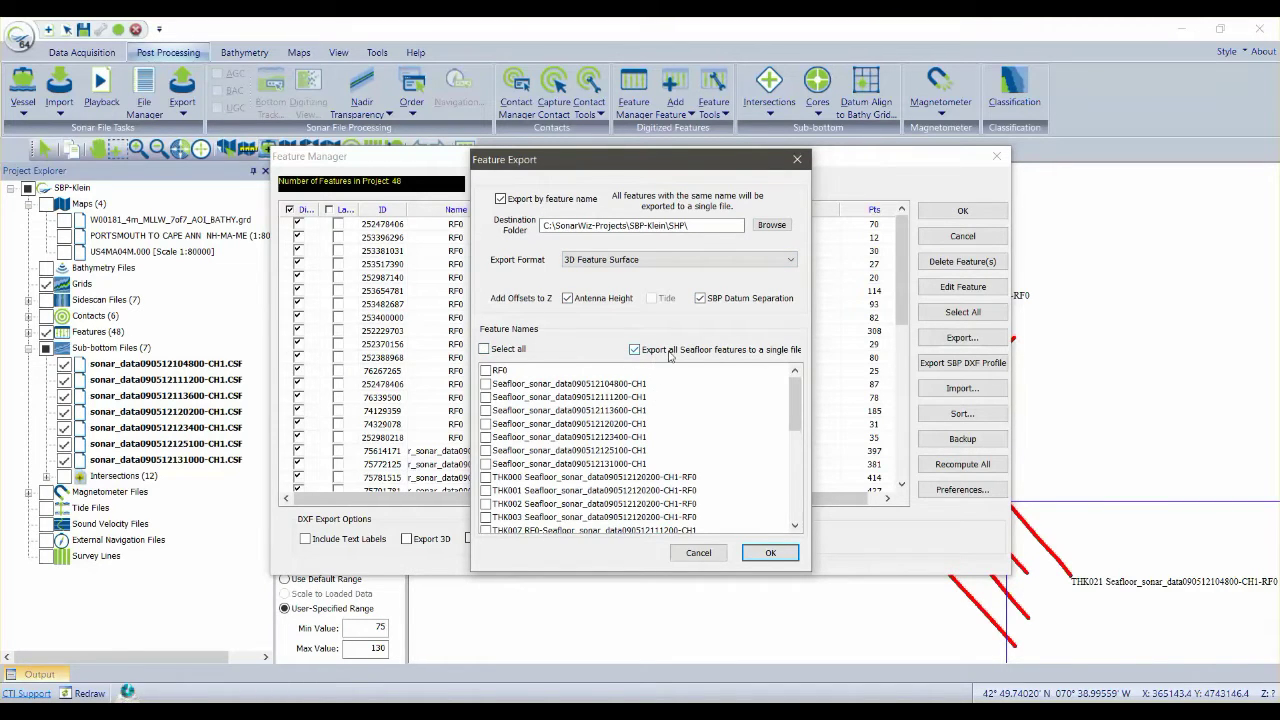
- Tick RF0, run the export, and close Feature Manager
left_click(486, 371)
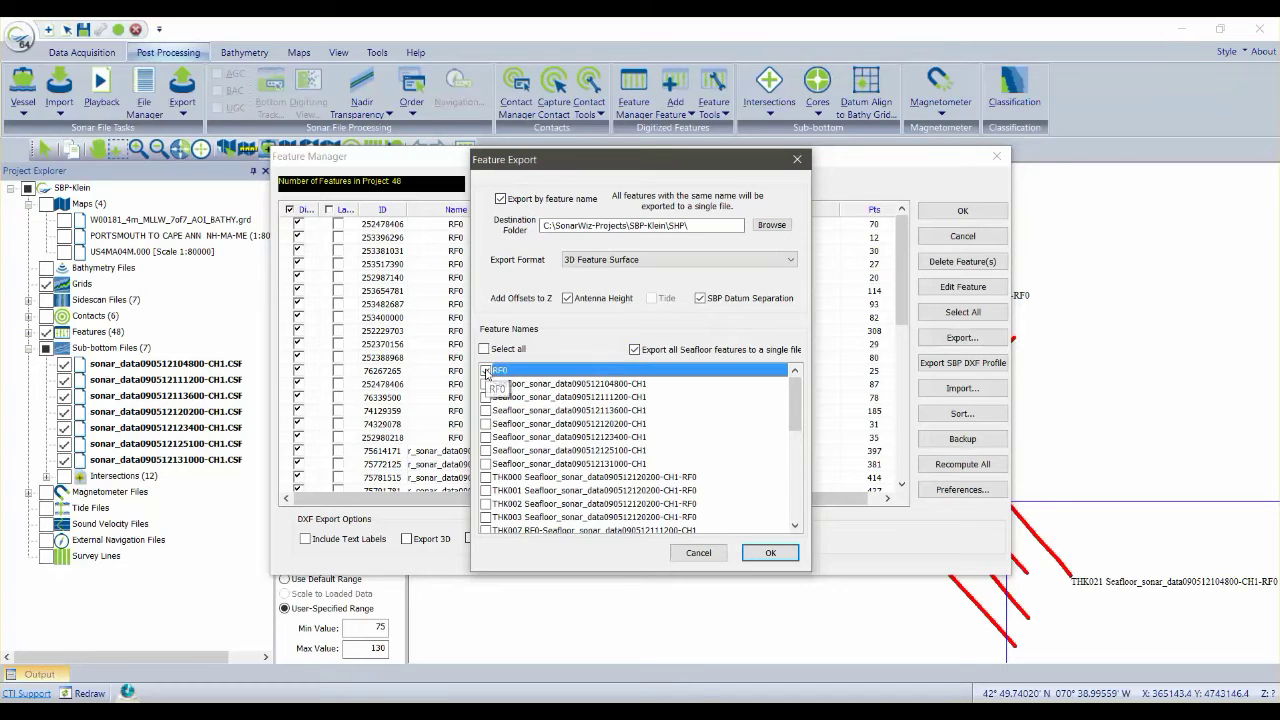
left_click(486, 371)
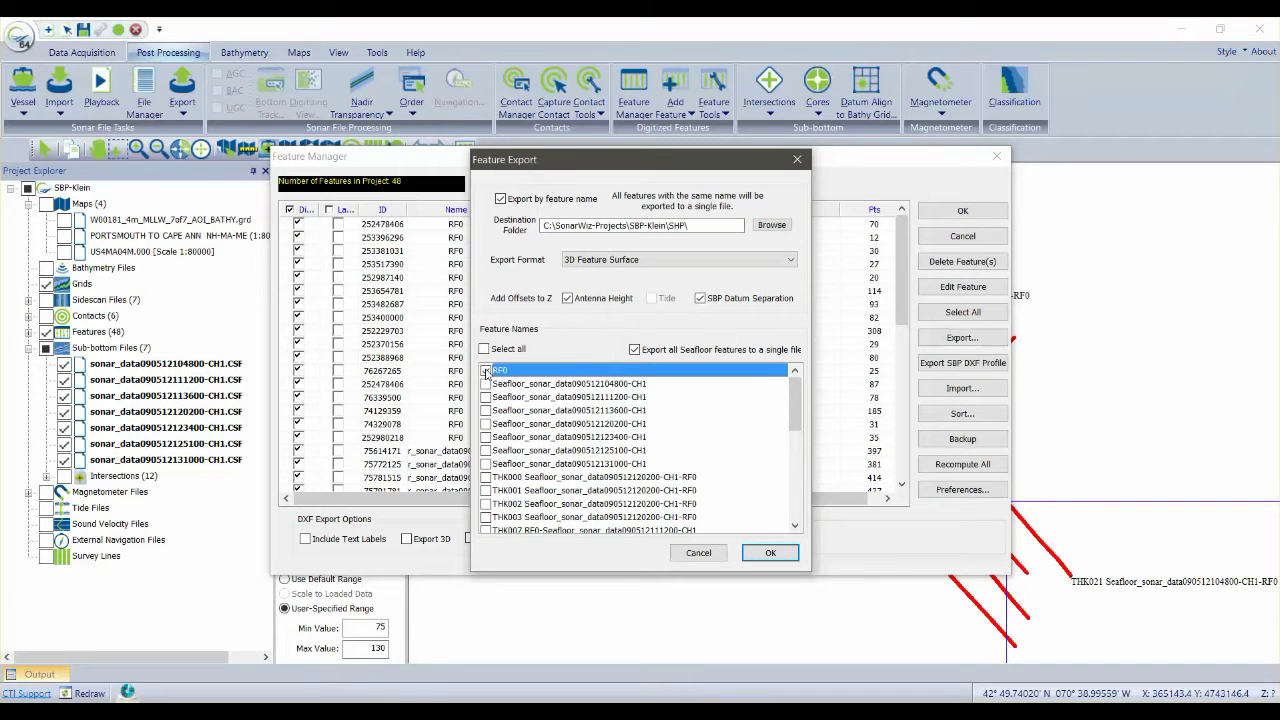
left_click(770, 553)
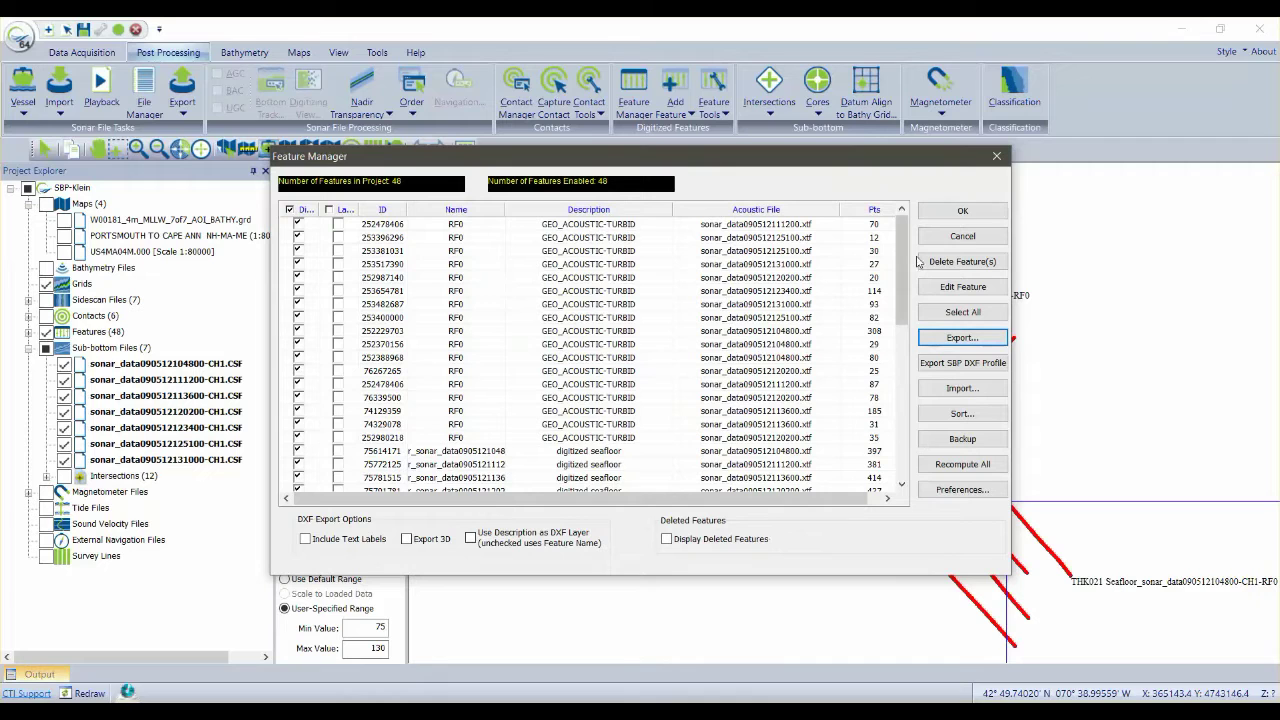
left_click(963, 213)
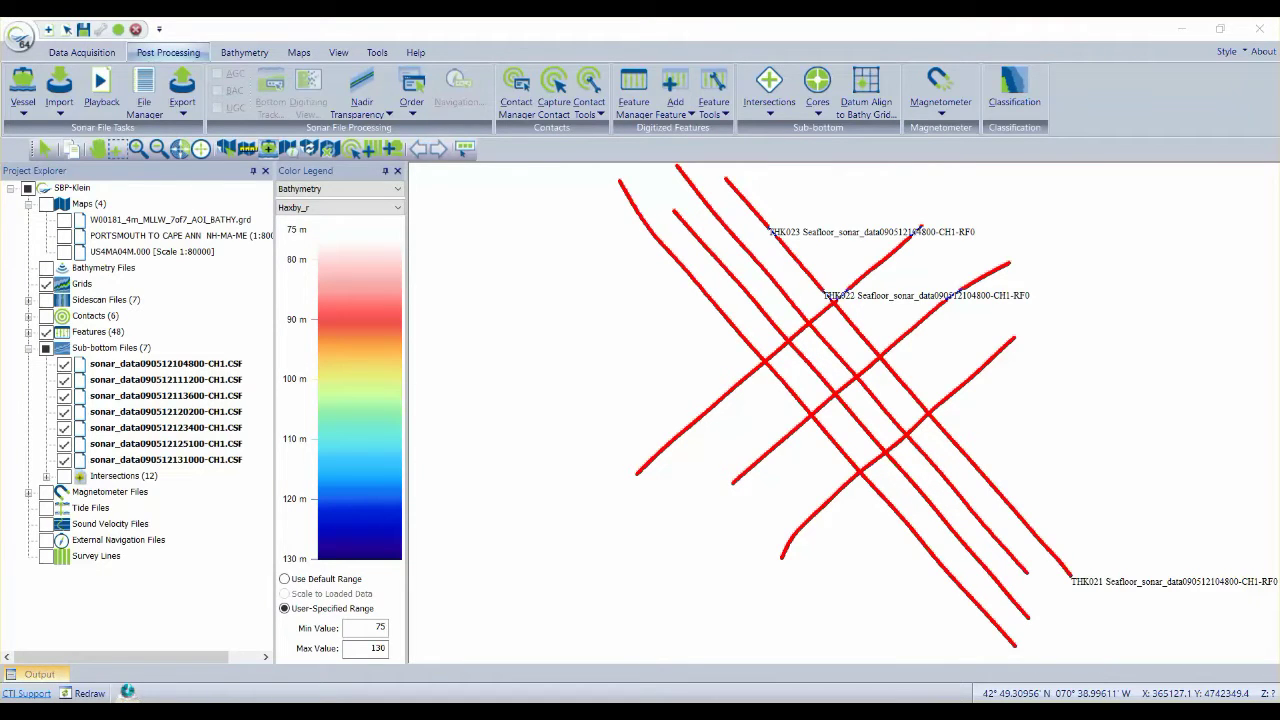
left_click(80, 285)
- Import RF0.grd from the SHP folder into the project's Grids group
right_click(82, 287)
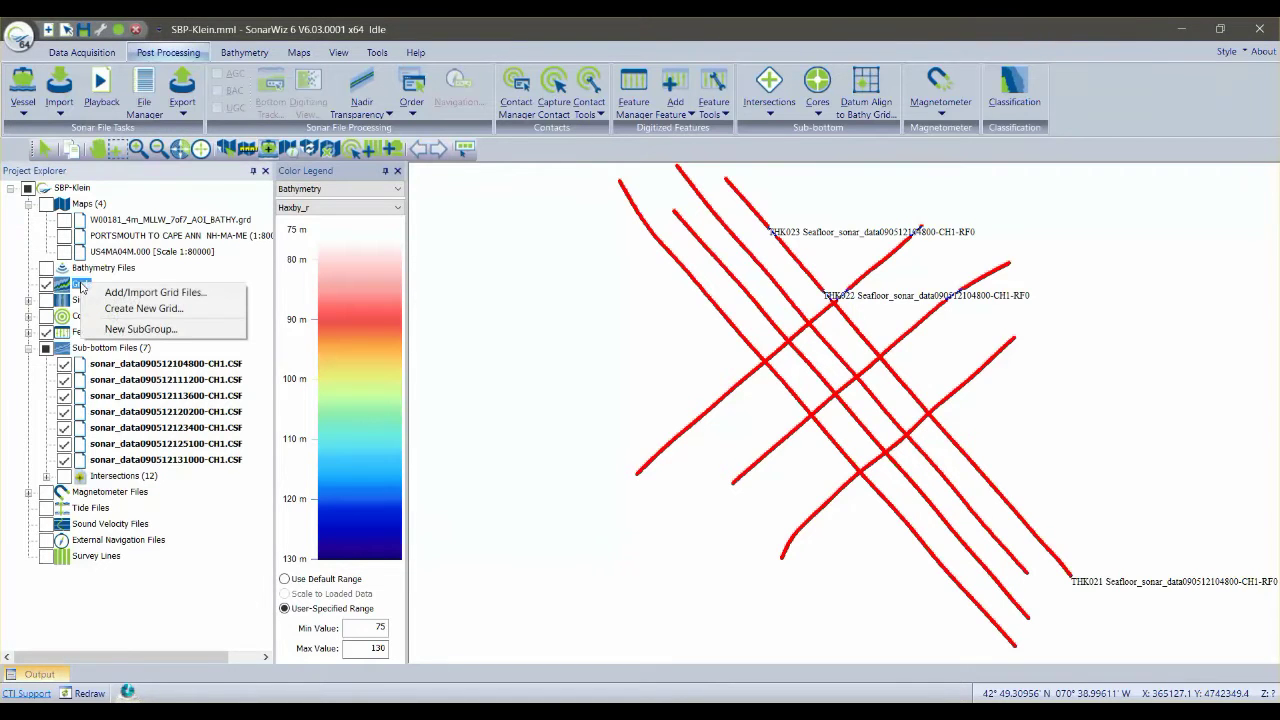
left_click(148, 295)
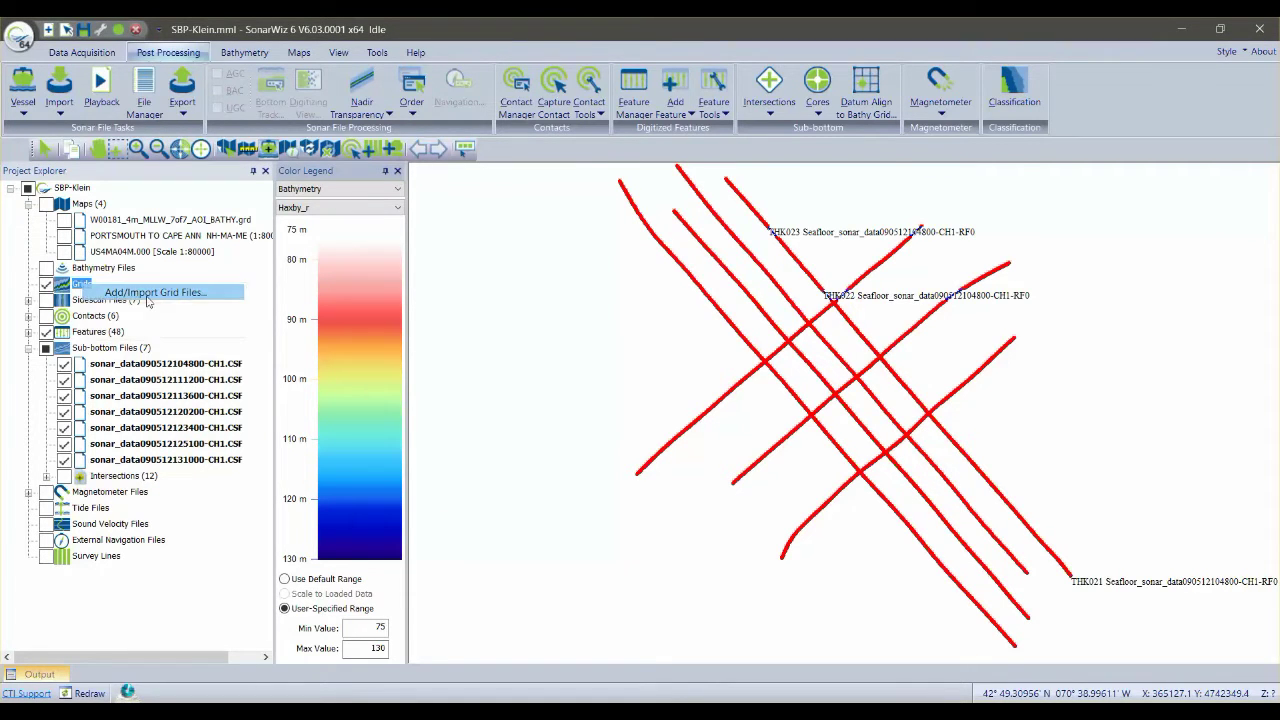
left_click(590, 254)
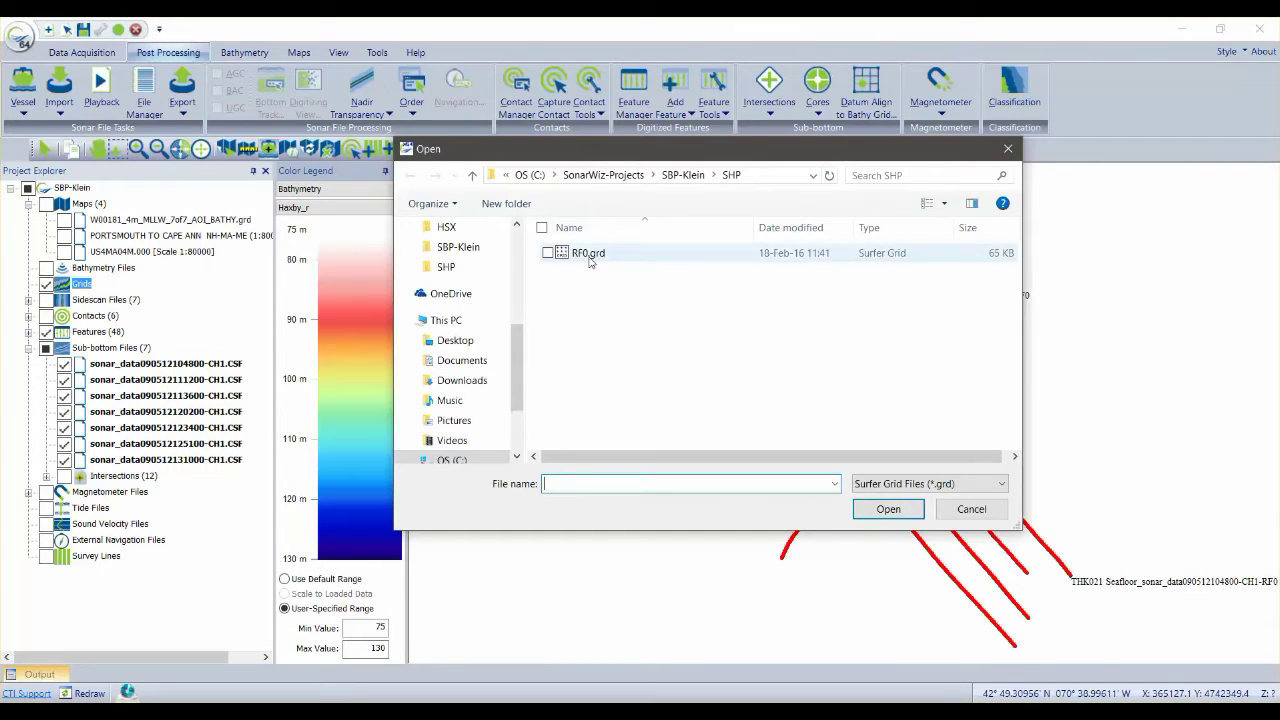
left_click(888, 509)
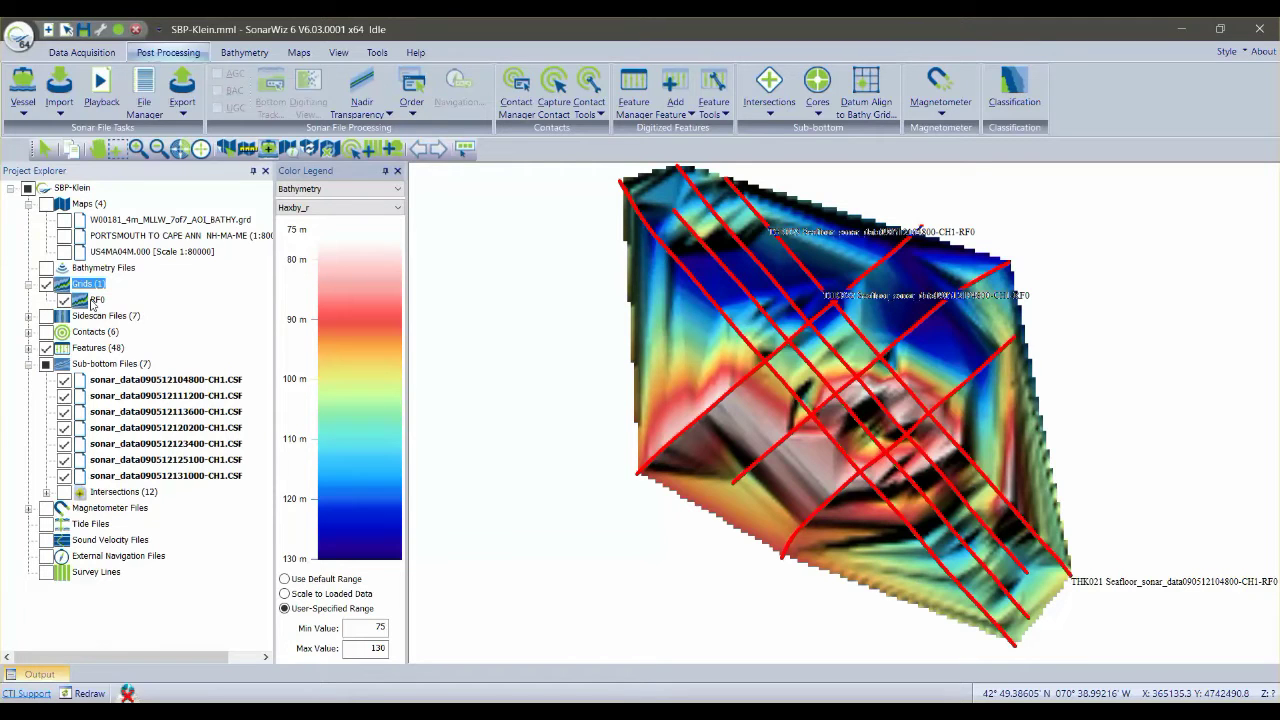
left_click(92, 303)
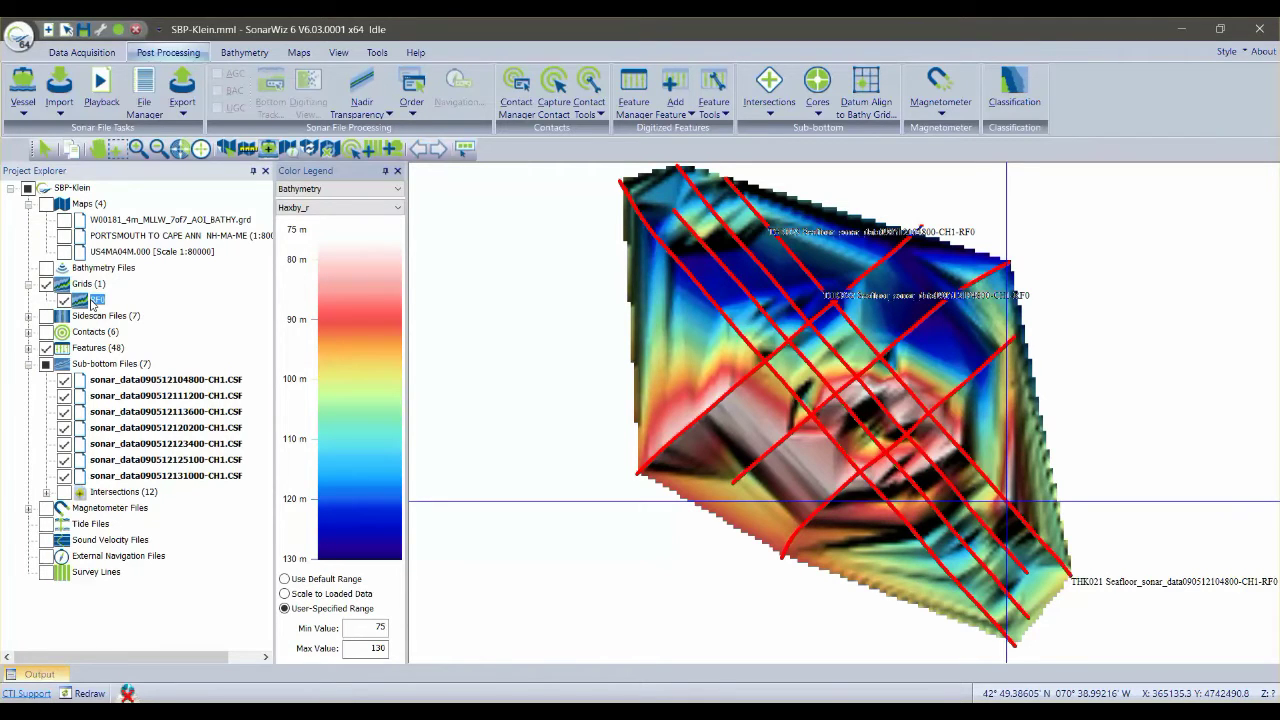
- Contour RF0.grd at interval 5 as an ESRI Shapefile, replacing Acoustic_Basement_Contour.shp
right_click(92, 304)
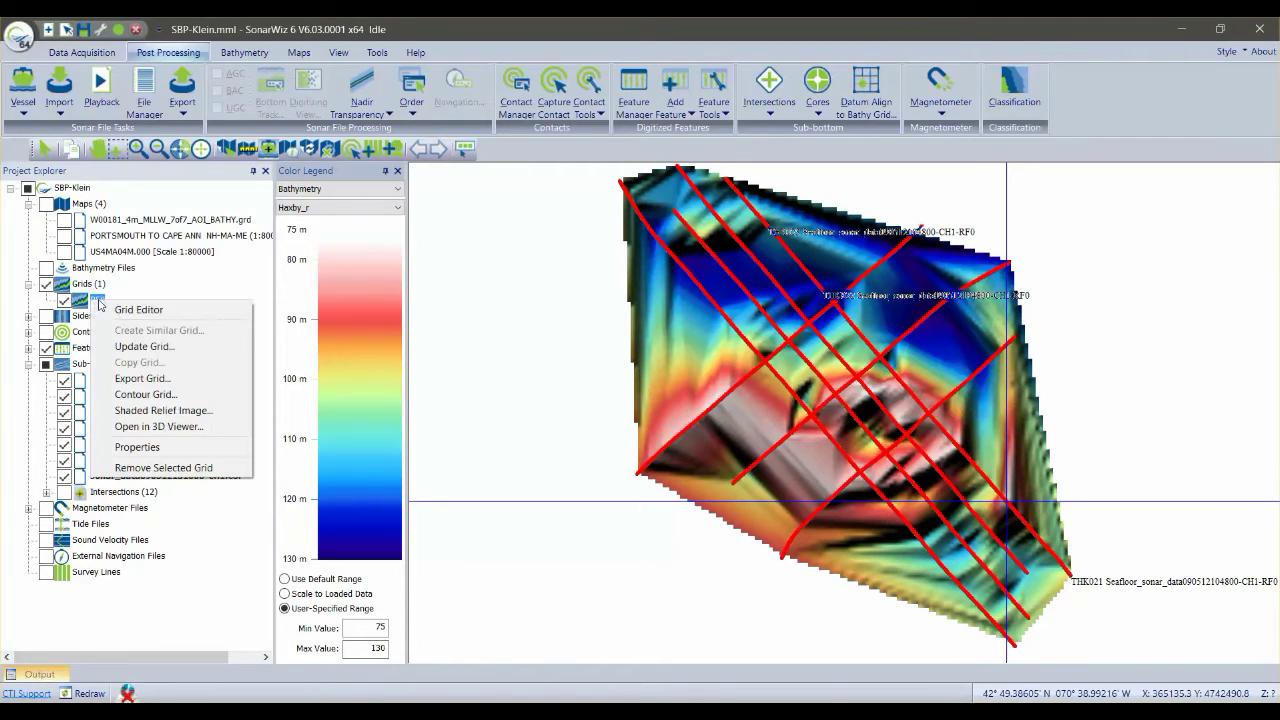
left_click(172, 396)
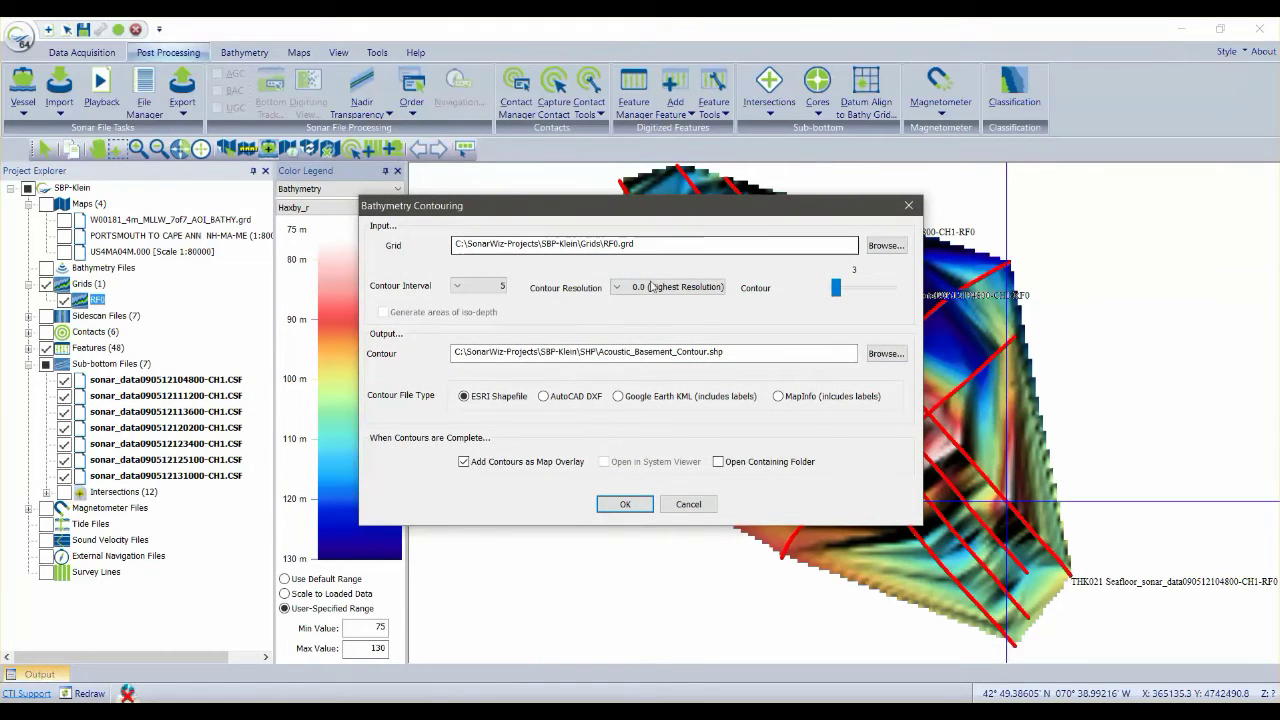
left_click(476, 286)
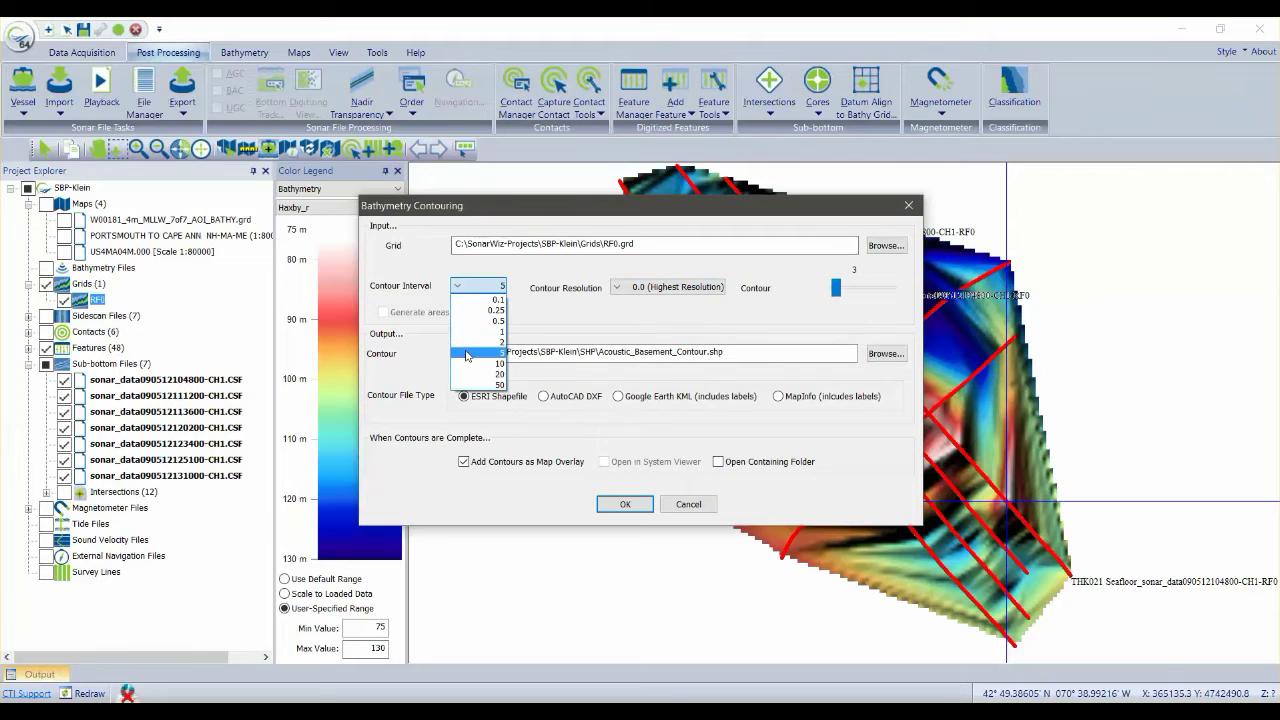
left_click(476, 352)
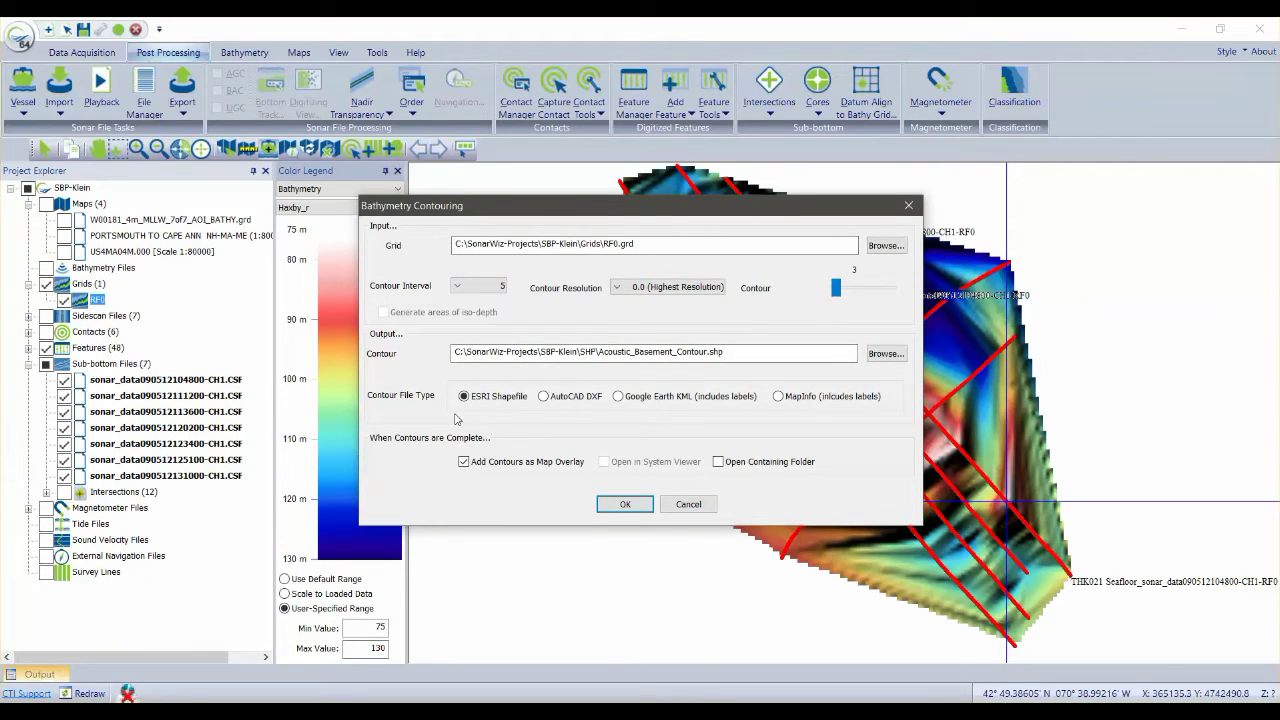
left_click(619, 506)
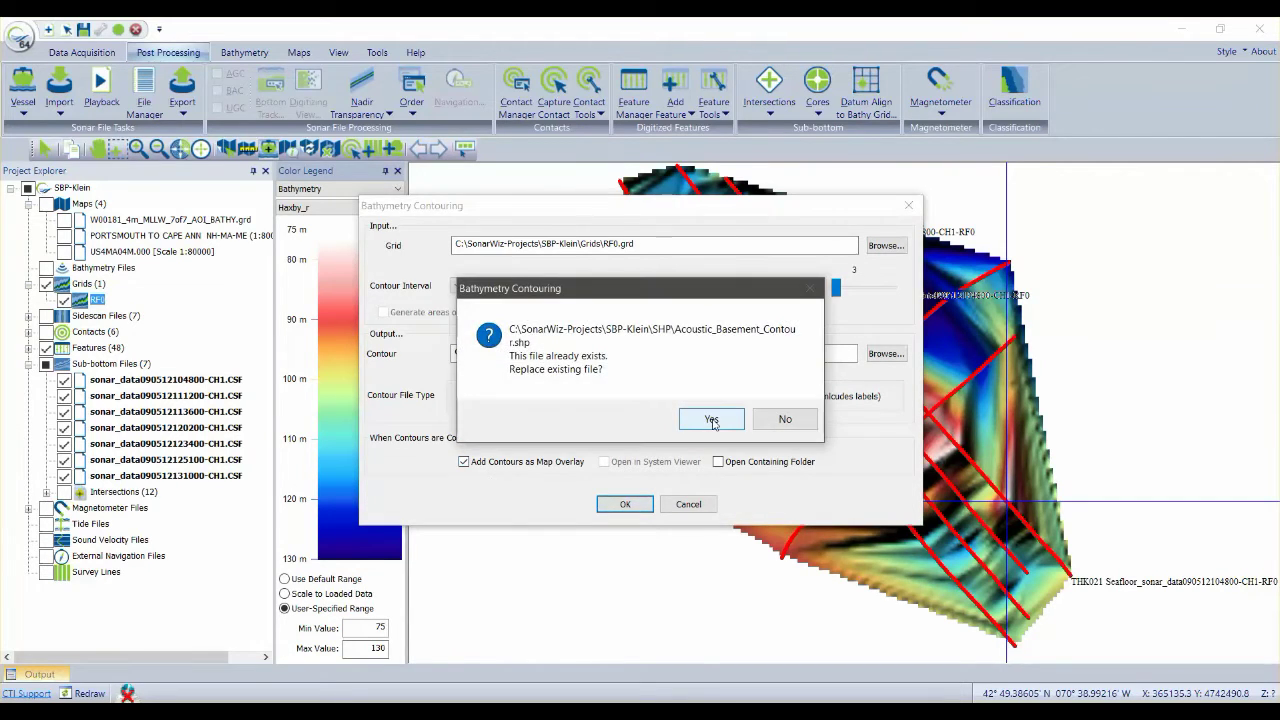
key("Return")
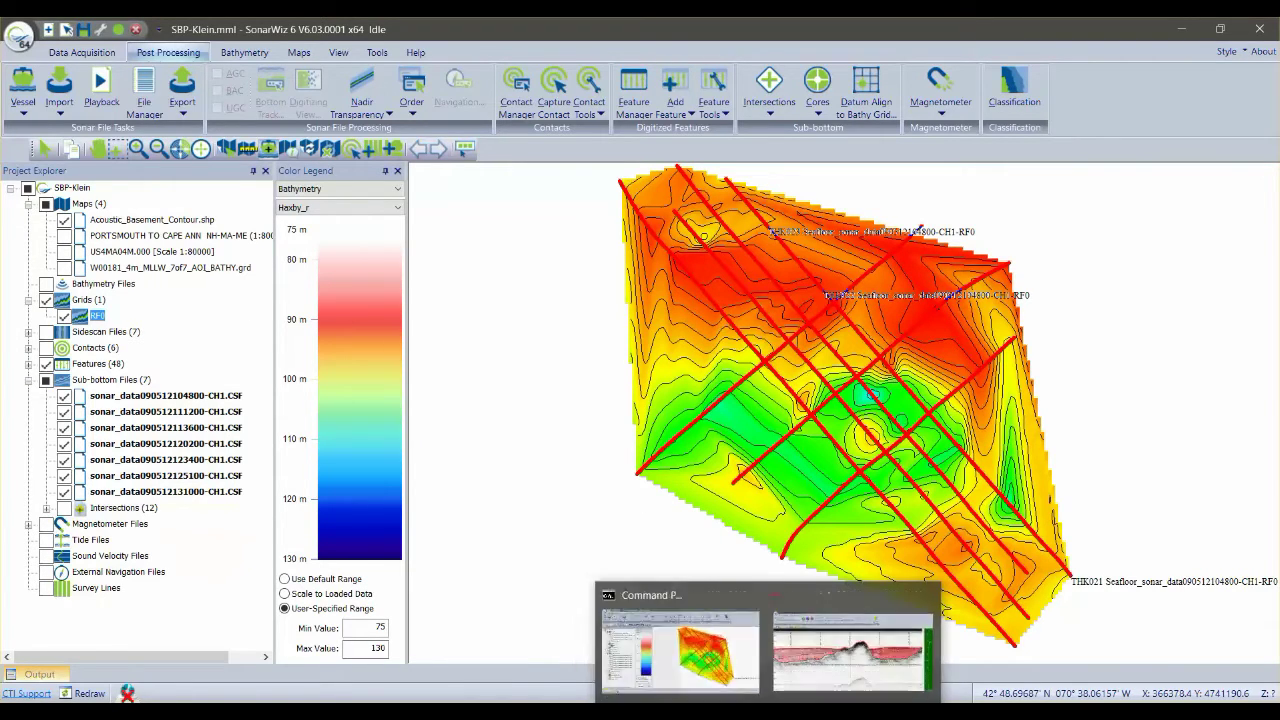
- Load RF0.grd into the Chesapeake 3D Viewer scene and rotate to view the surface
left_click(924, 712)
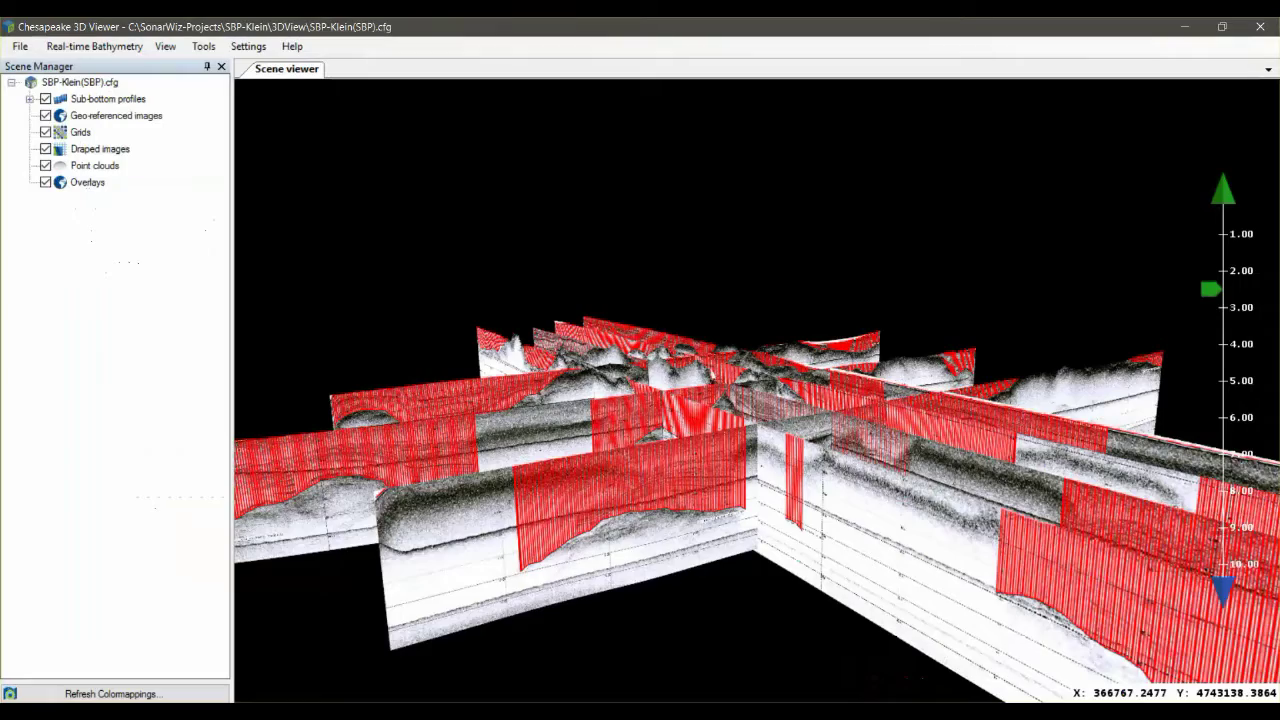
mouse_move(767, 428)
left_mouse_down()
mouse_move(829, 487)
mouse_move(787, 424)
left_mouse_up()
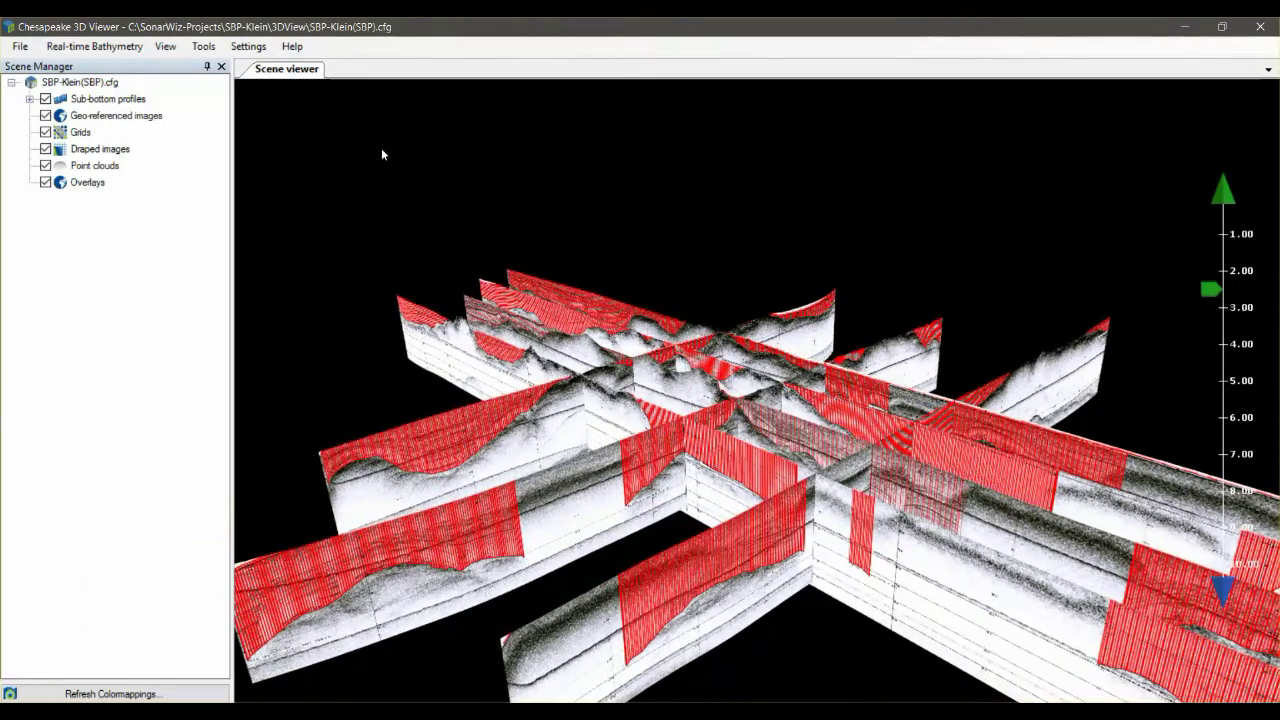
left_click(20, 46)
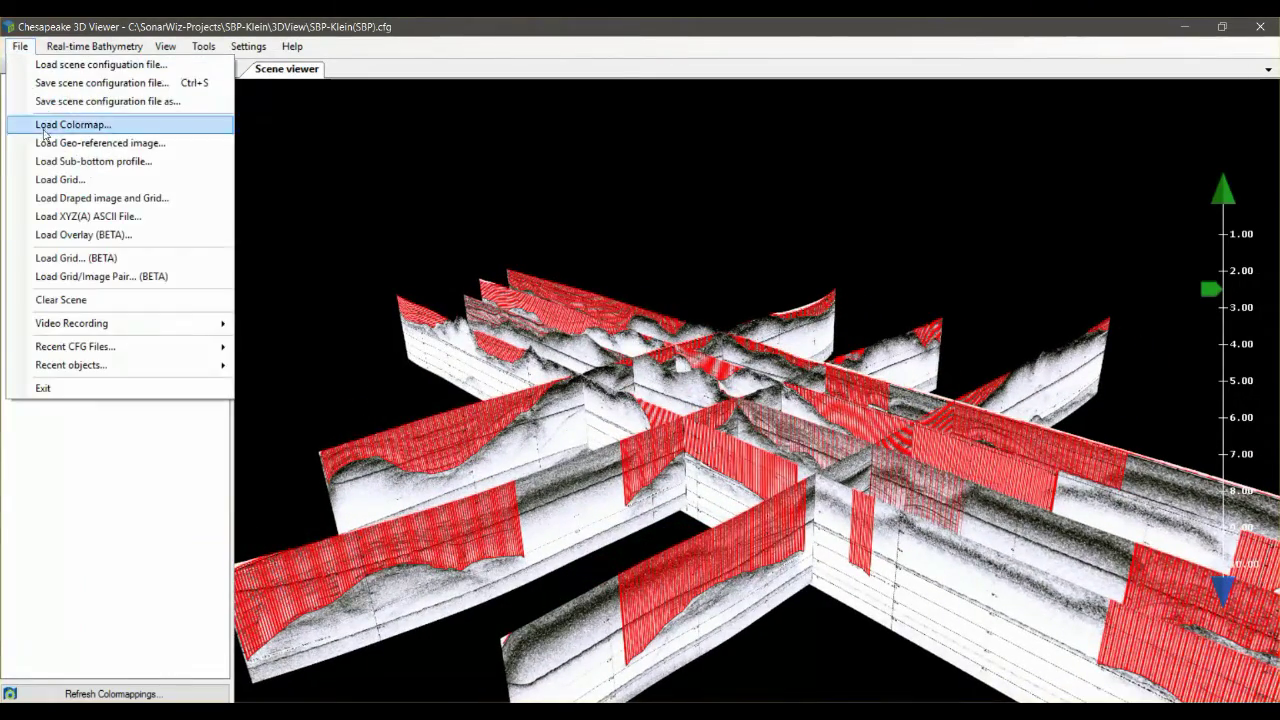
left_click(50, 181)
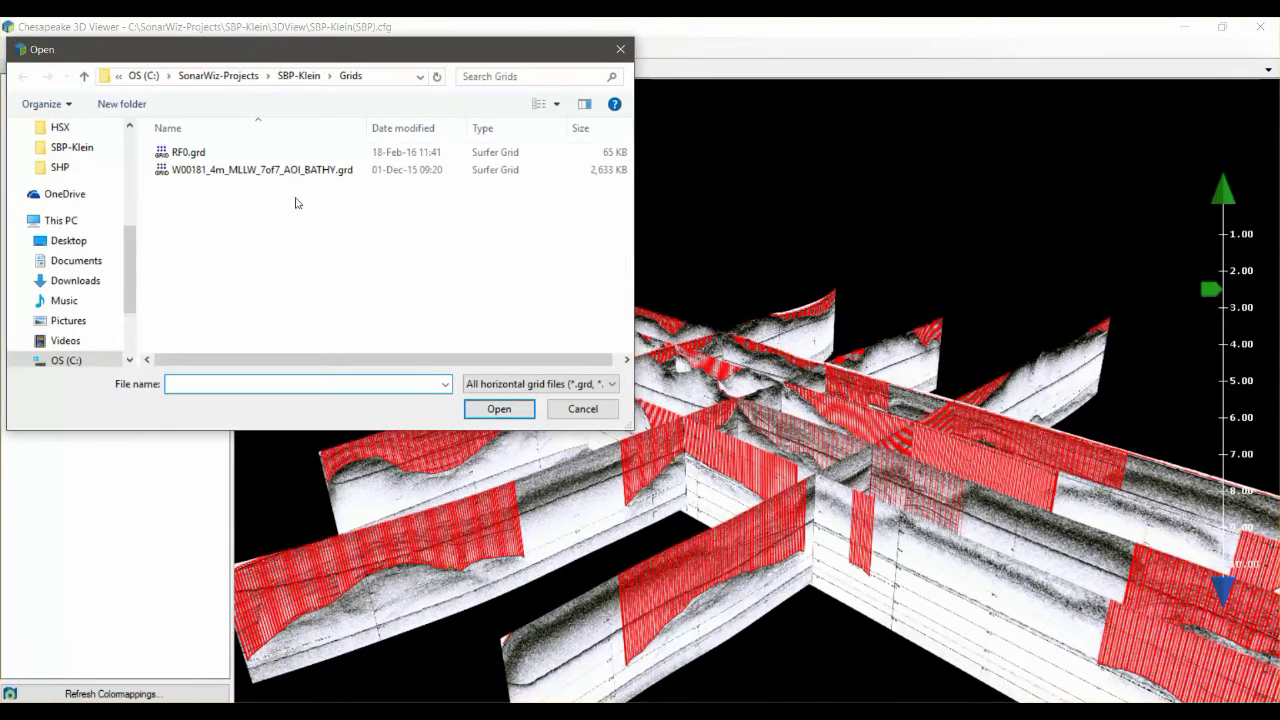
left_click(186, 155)
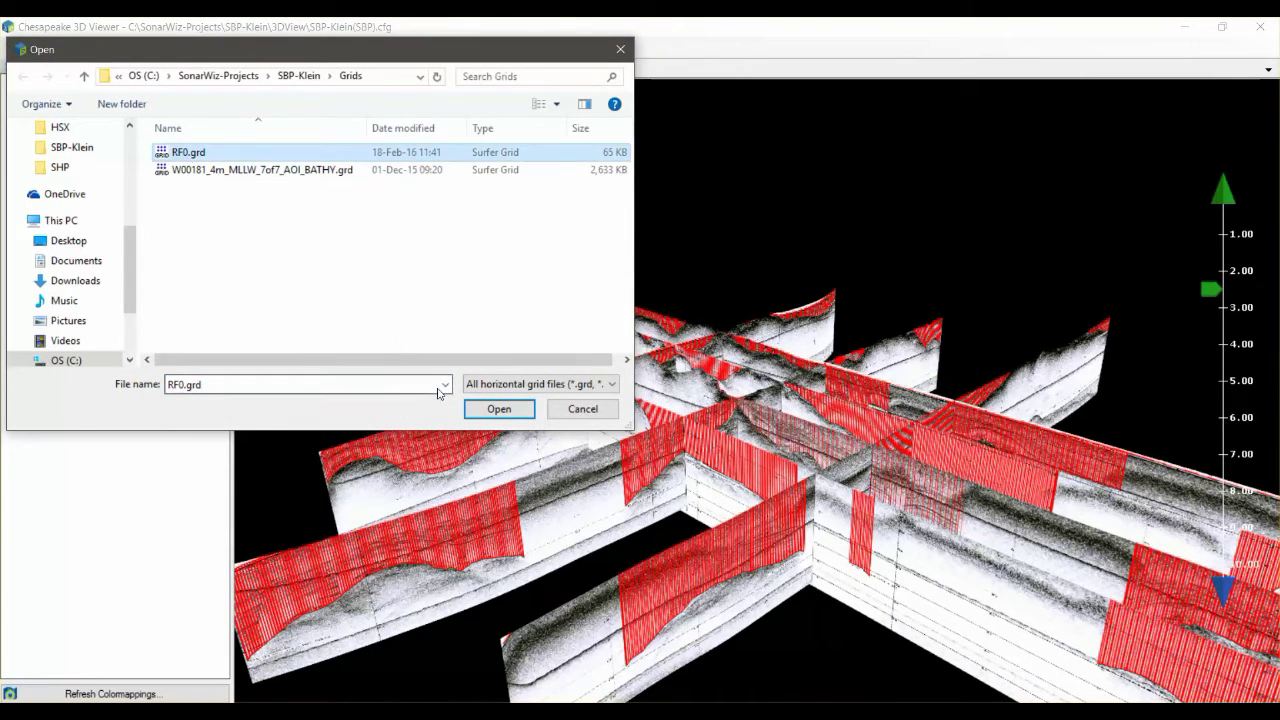
left_click(497, 409)
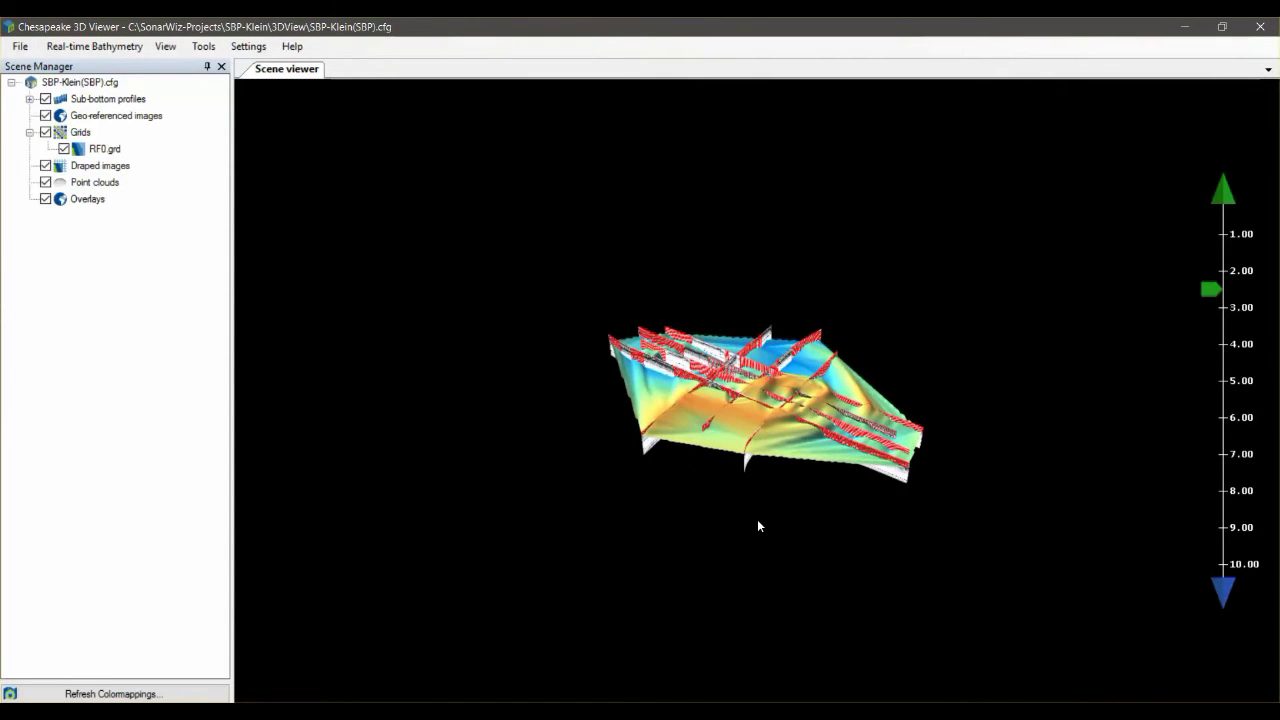
scroll(757, 519, "up", 5)
left_click_drag(755, 520, 885, 415)
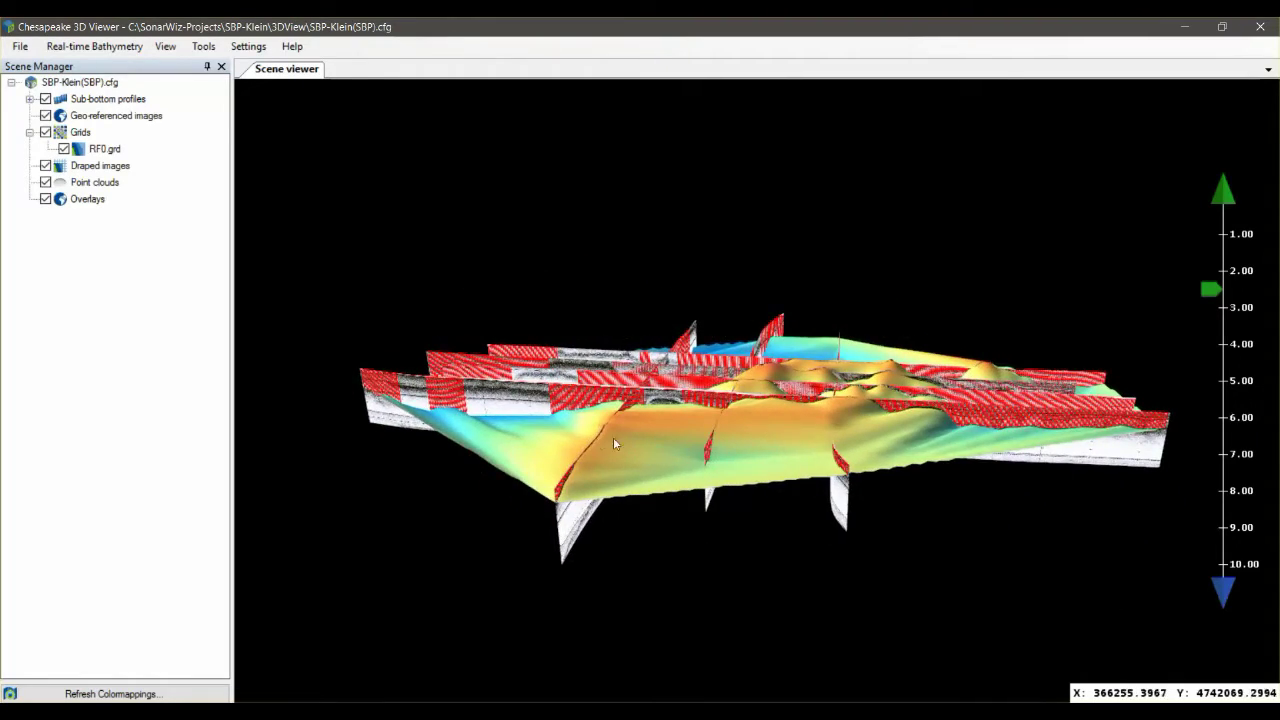
left_click_drag(613, 437, 921, 506)
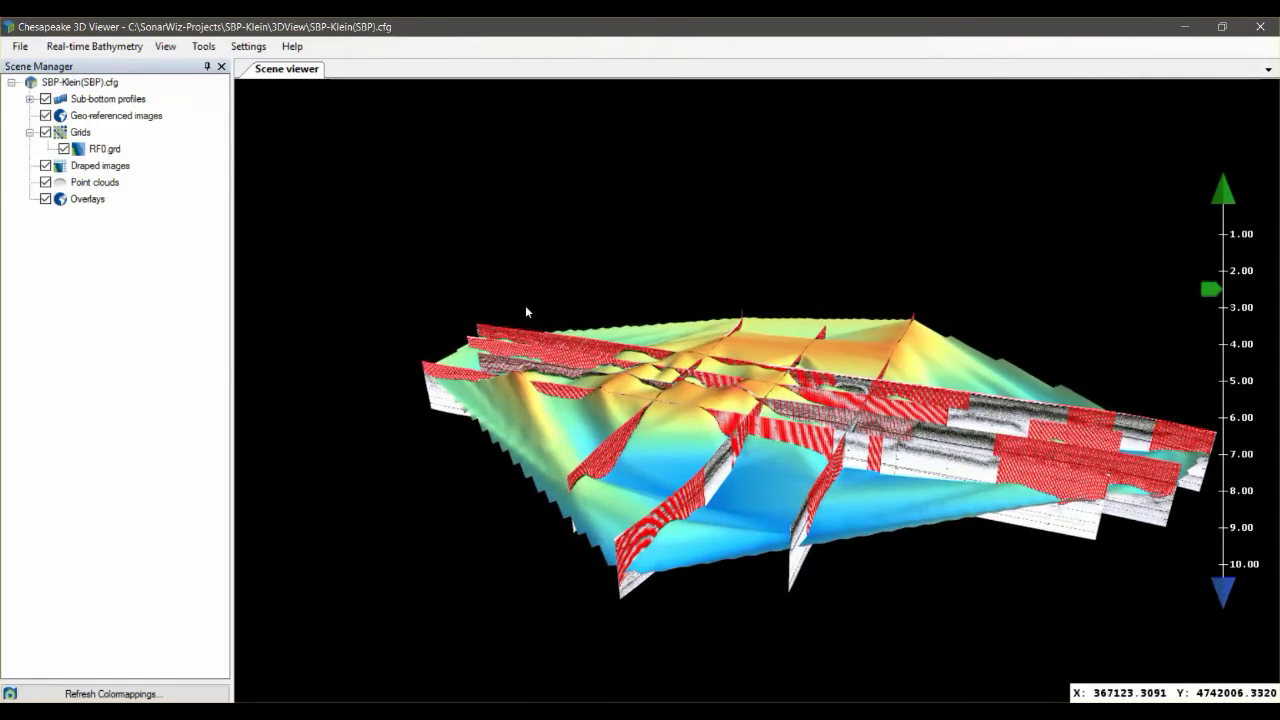
- Load the W00181_4m_MLLW_7of7_AOI_BATHY.grd bathymetry grid and select it in Scene Manager
left_click(20, 46)
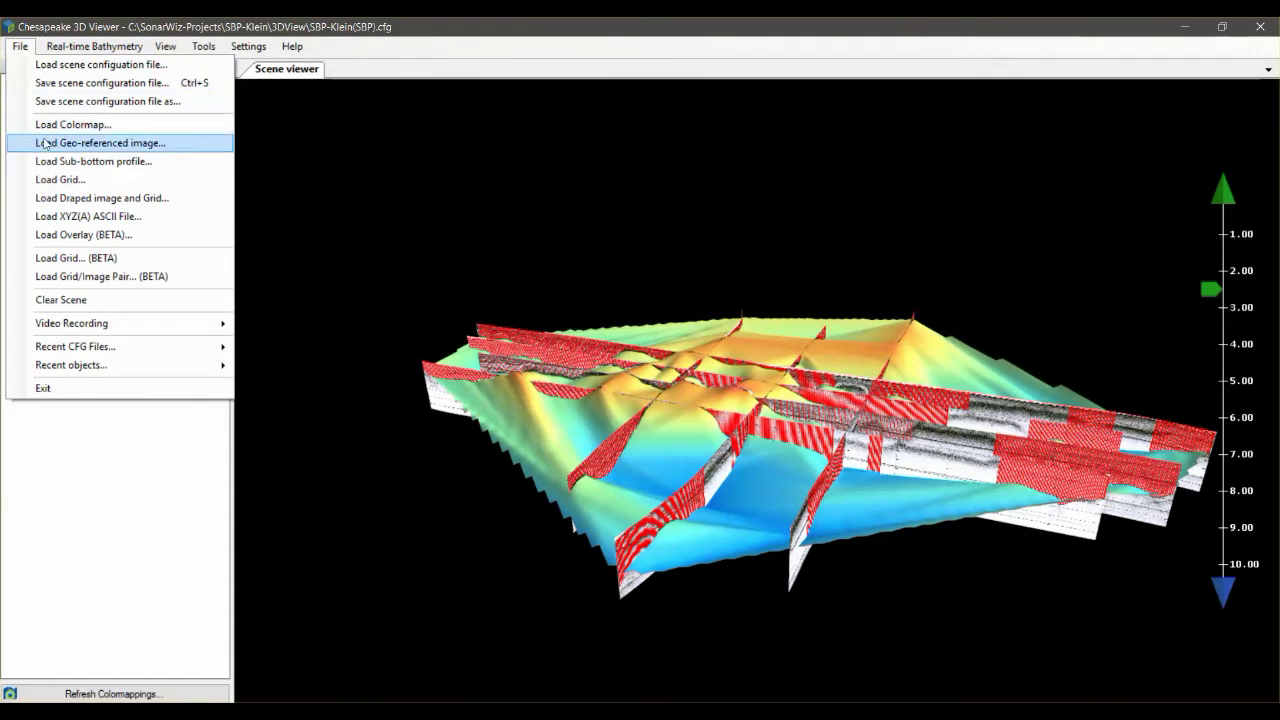
left_click(60, 179)
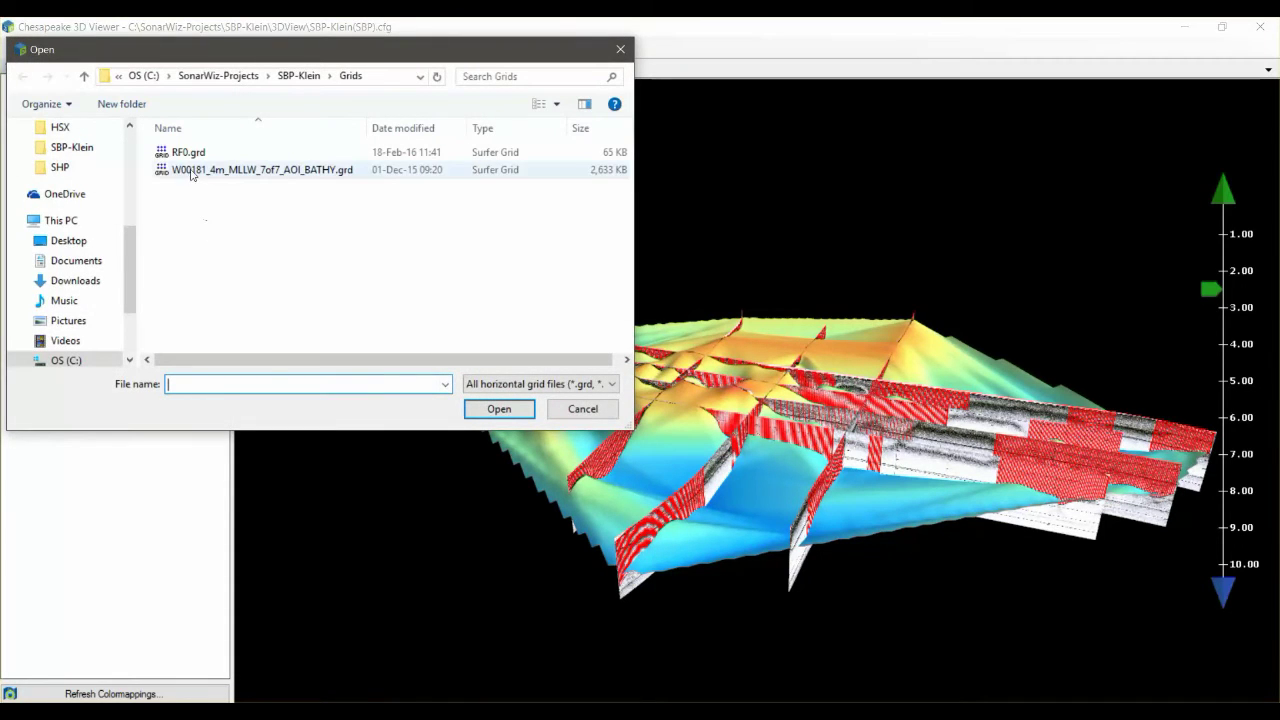
left_click(196, 170)
left_click(499, 408)
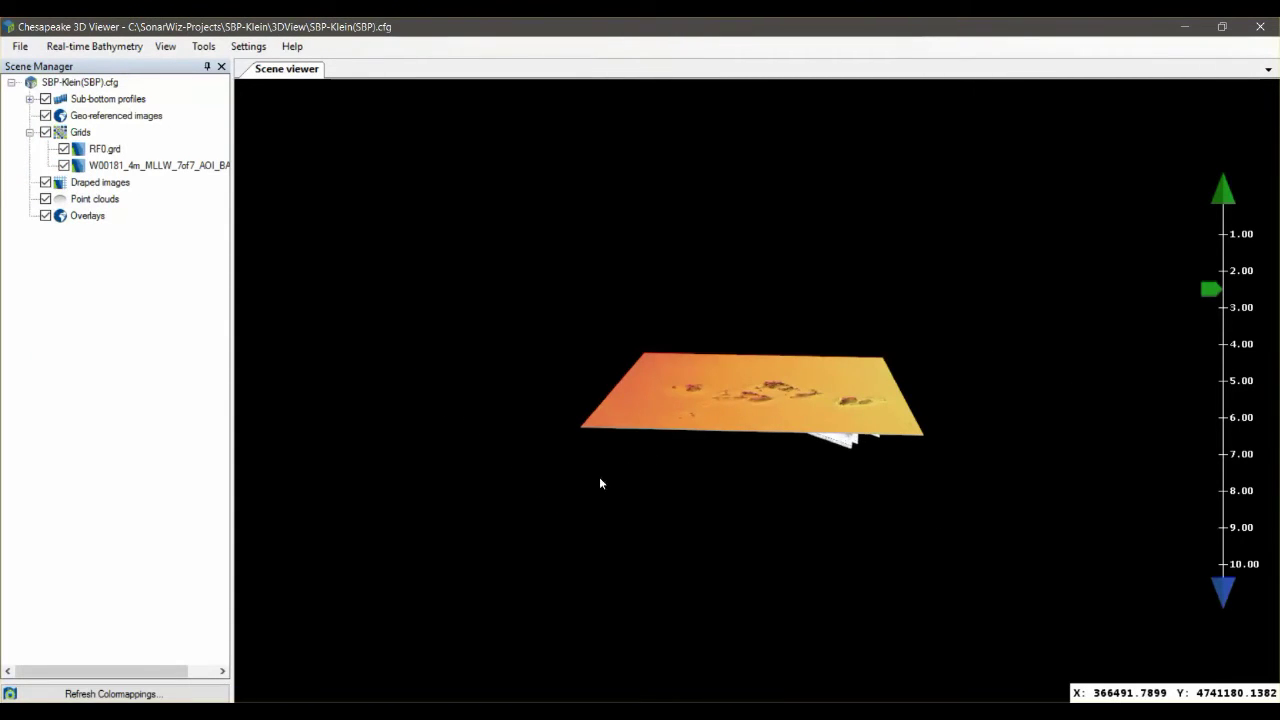
left_click_drag(600, 479, 305, 463)
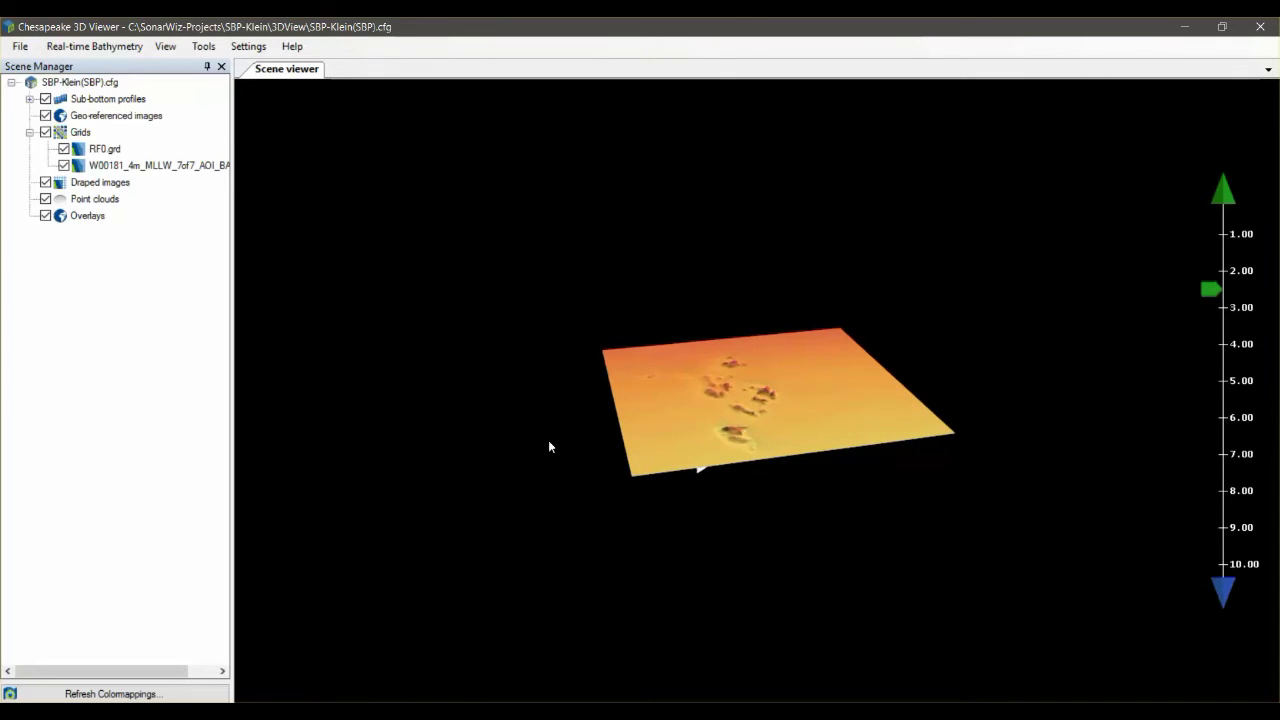
scroll(548, 440, "up", 4)
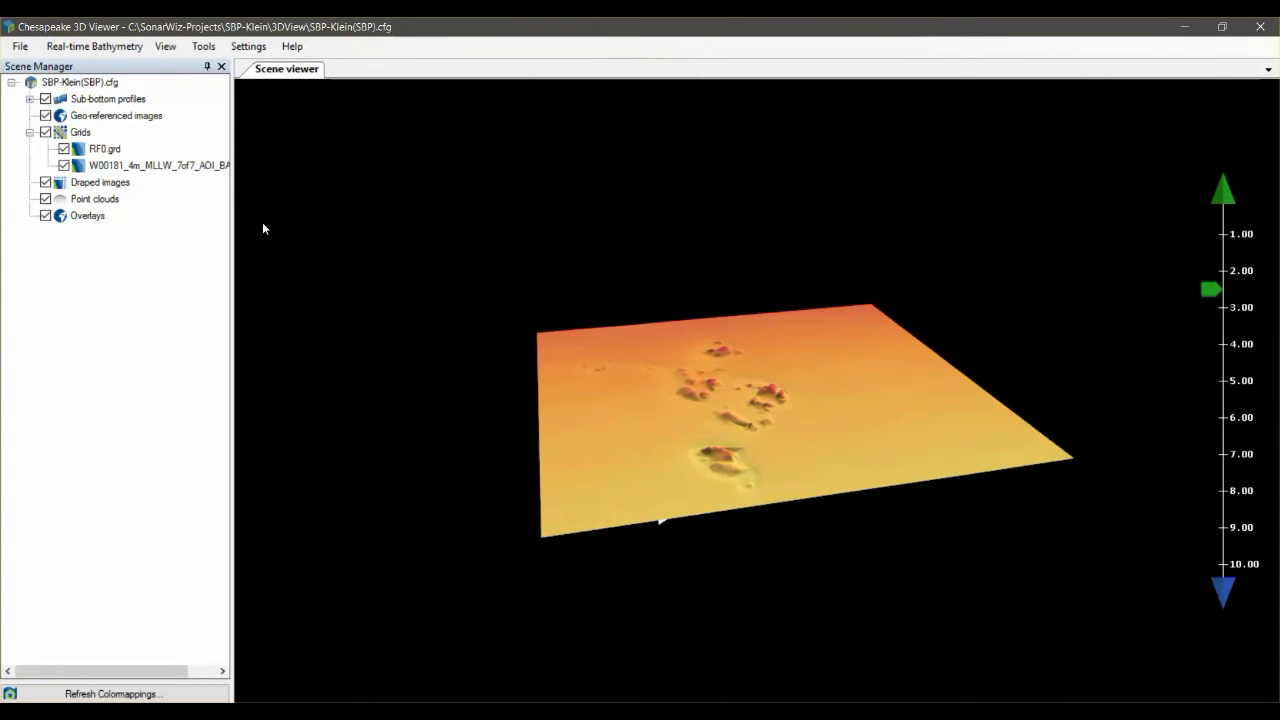
left_click(121, 166)
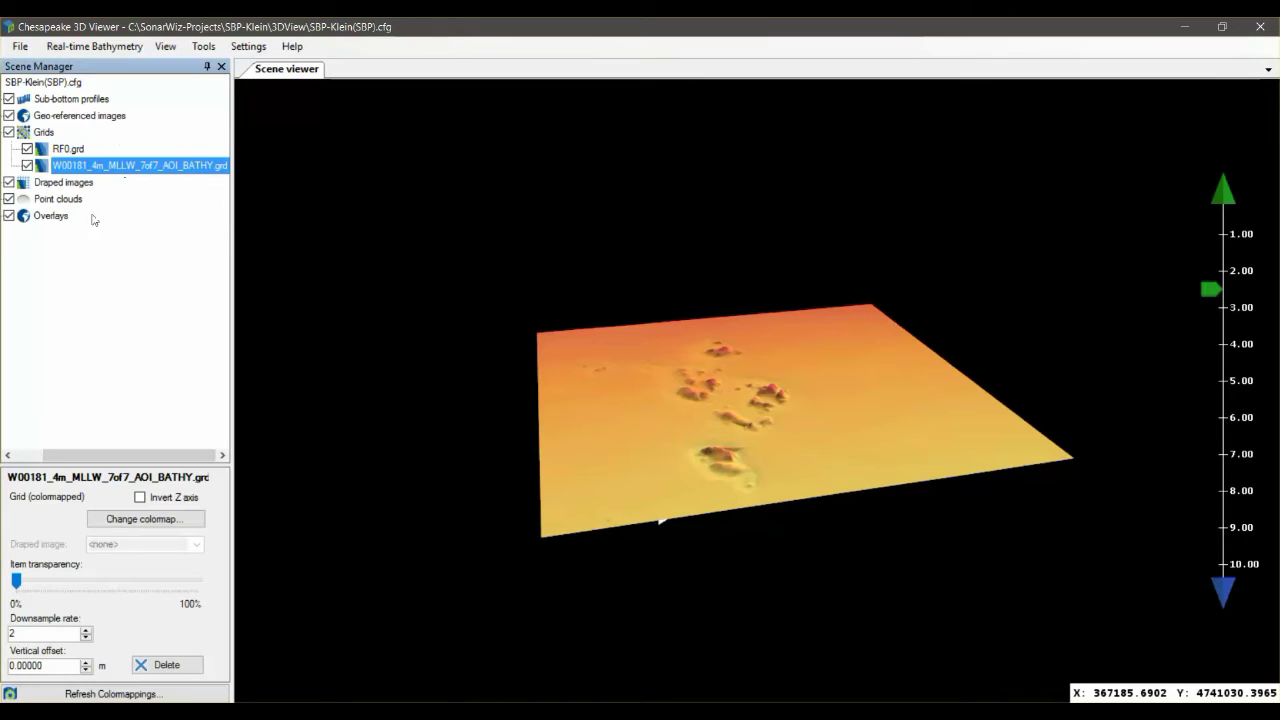